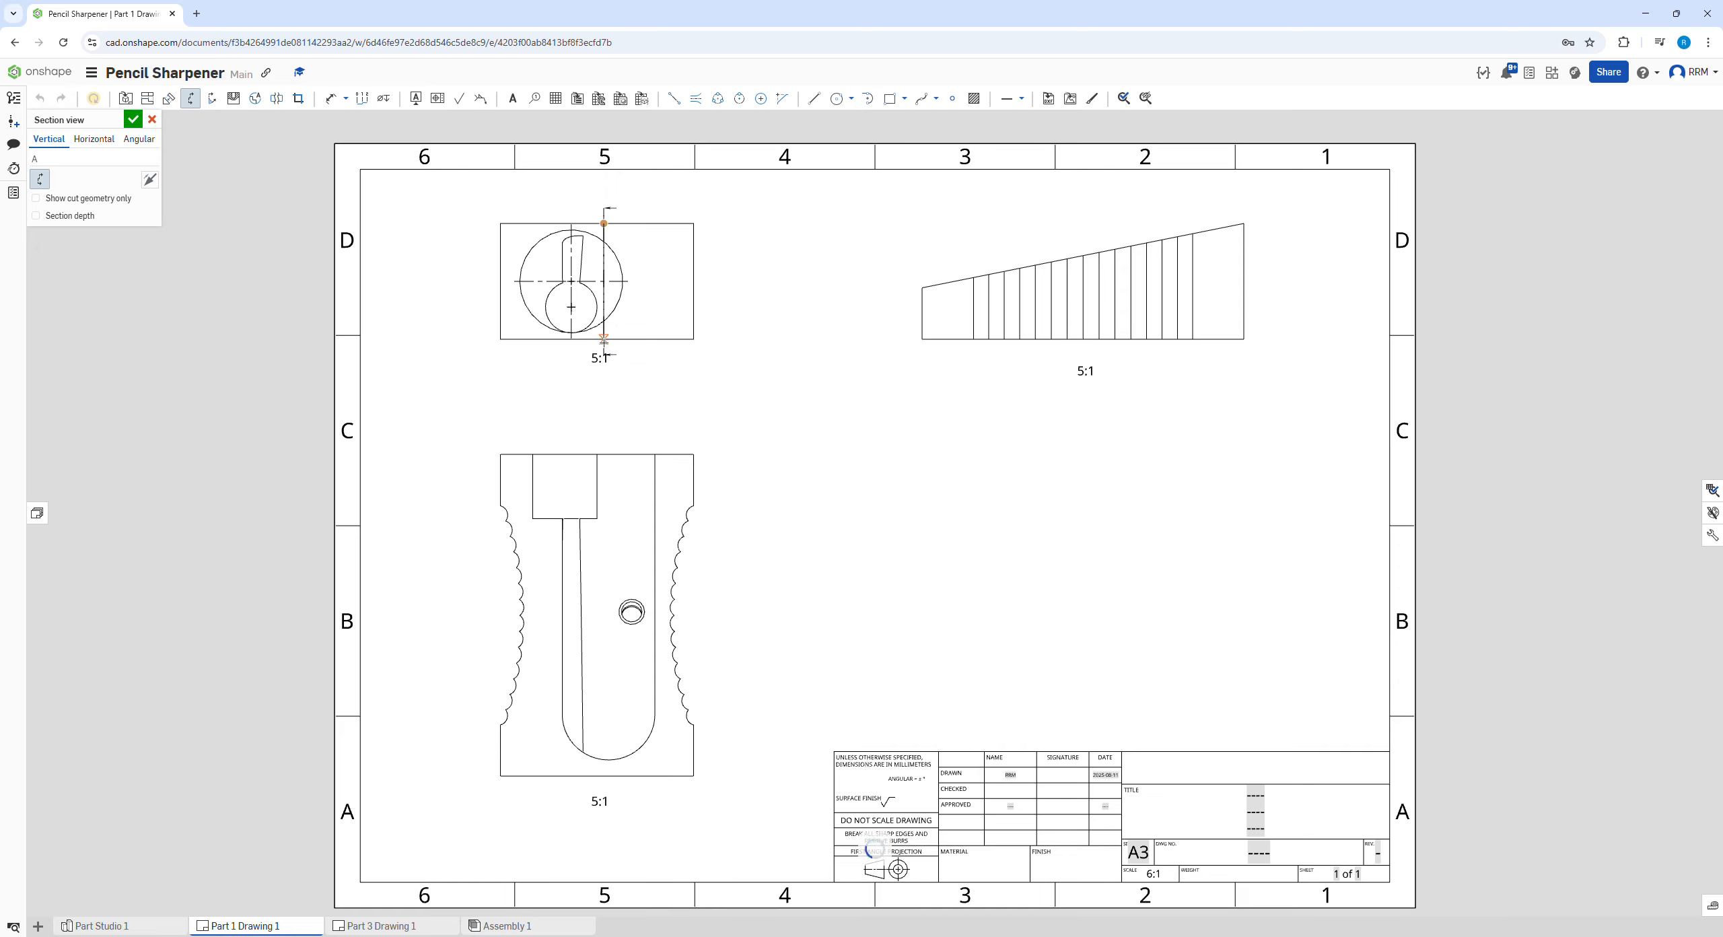
Cut vertical section view A-A through the upper-left view and place it beside that view, overlapping the side view
click(604, 339)
click(938, 335)
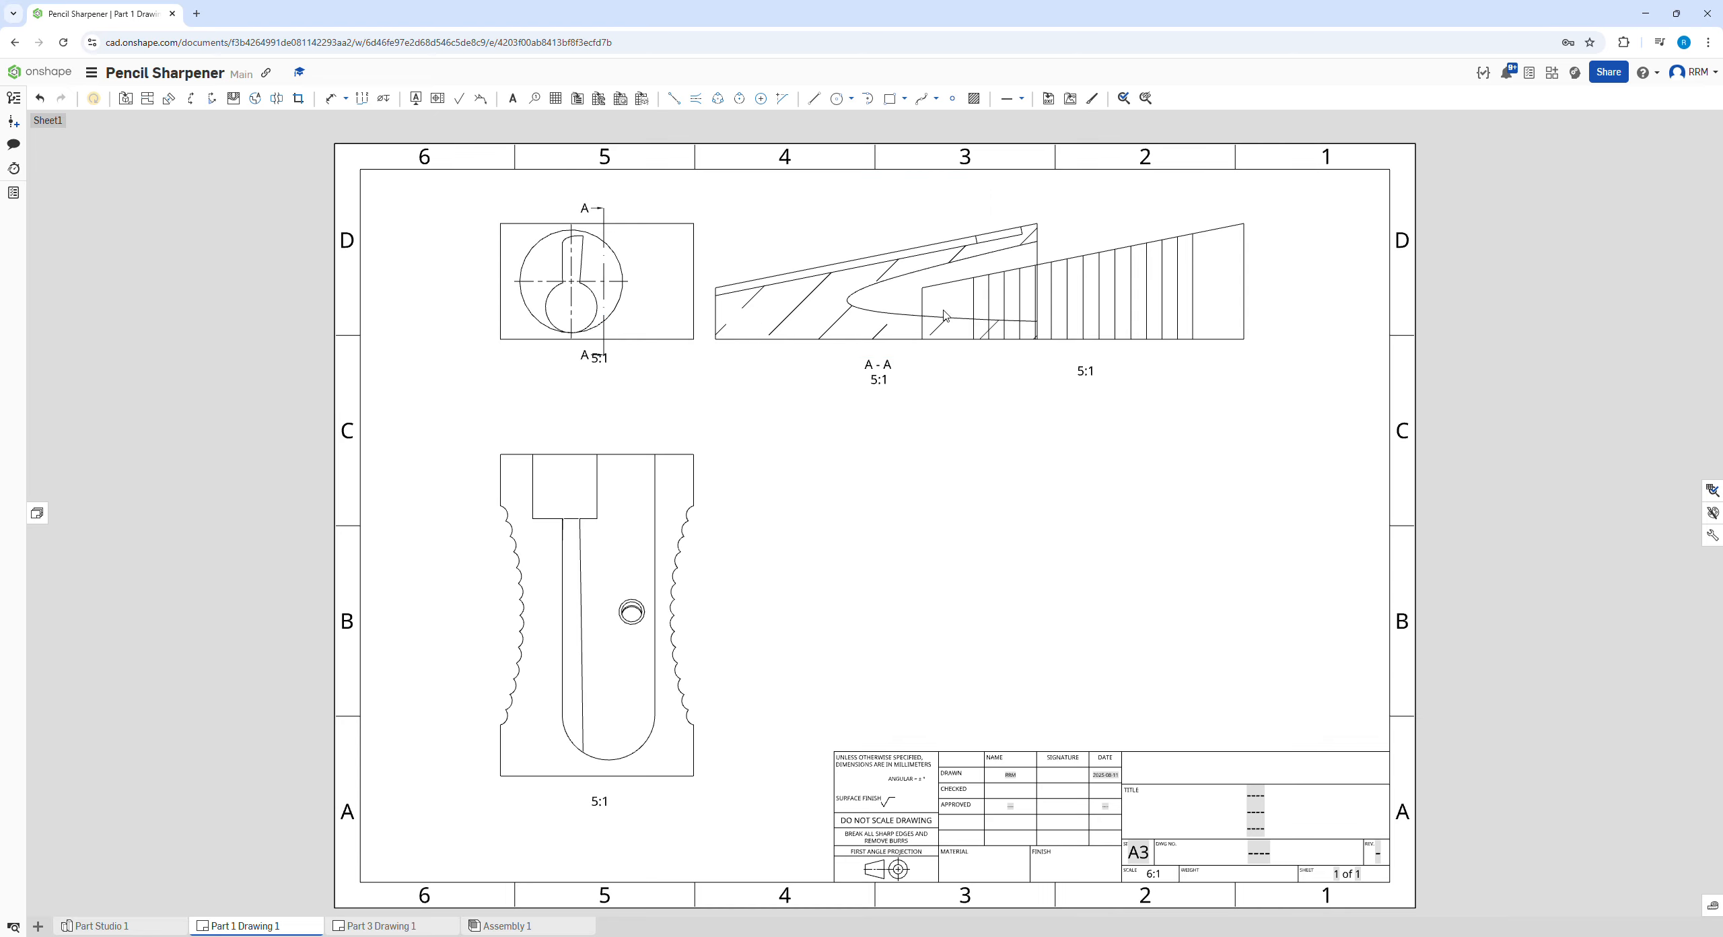
Try to move section view A-A to the middle of the sheet, and undo the move
click(984, 321)
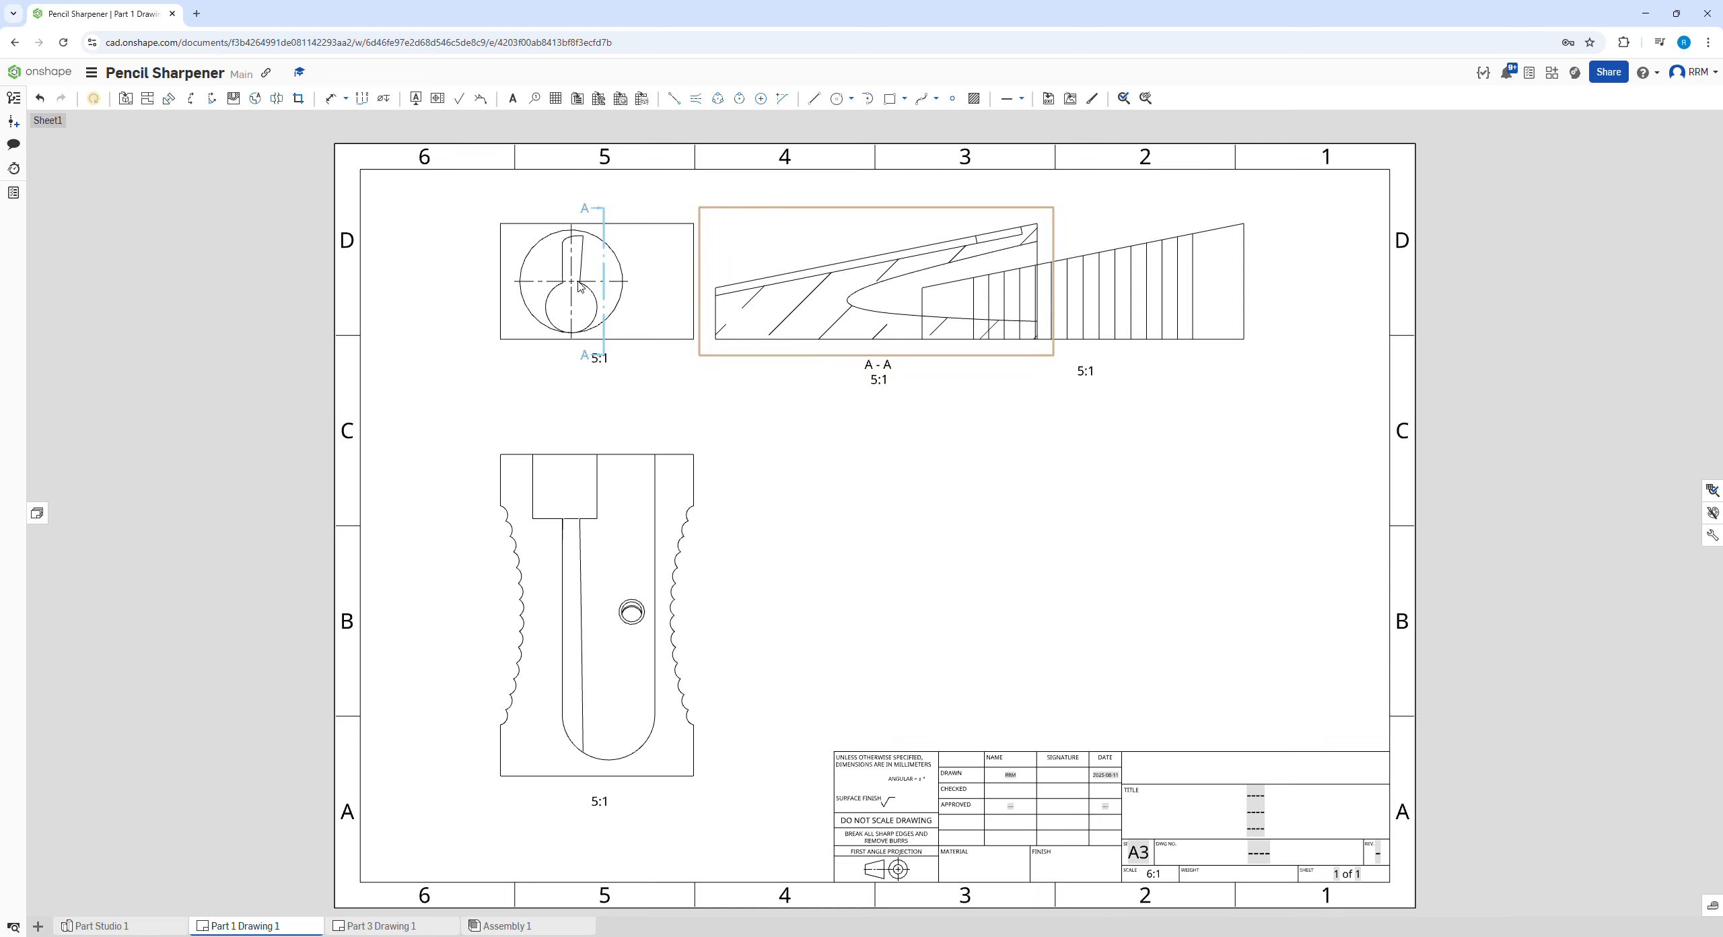
click(878, 372)
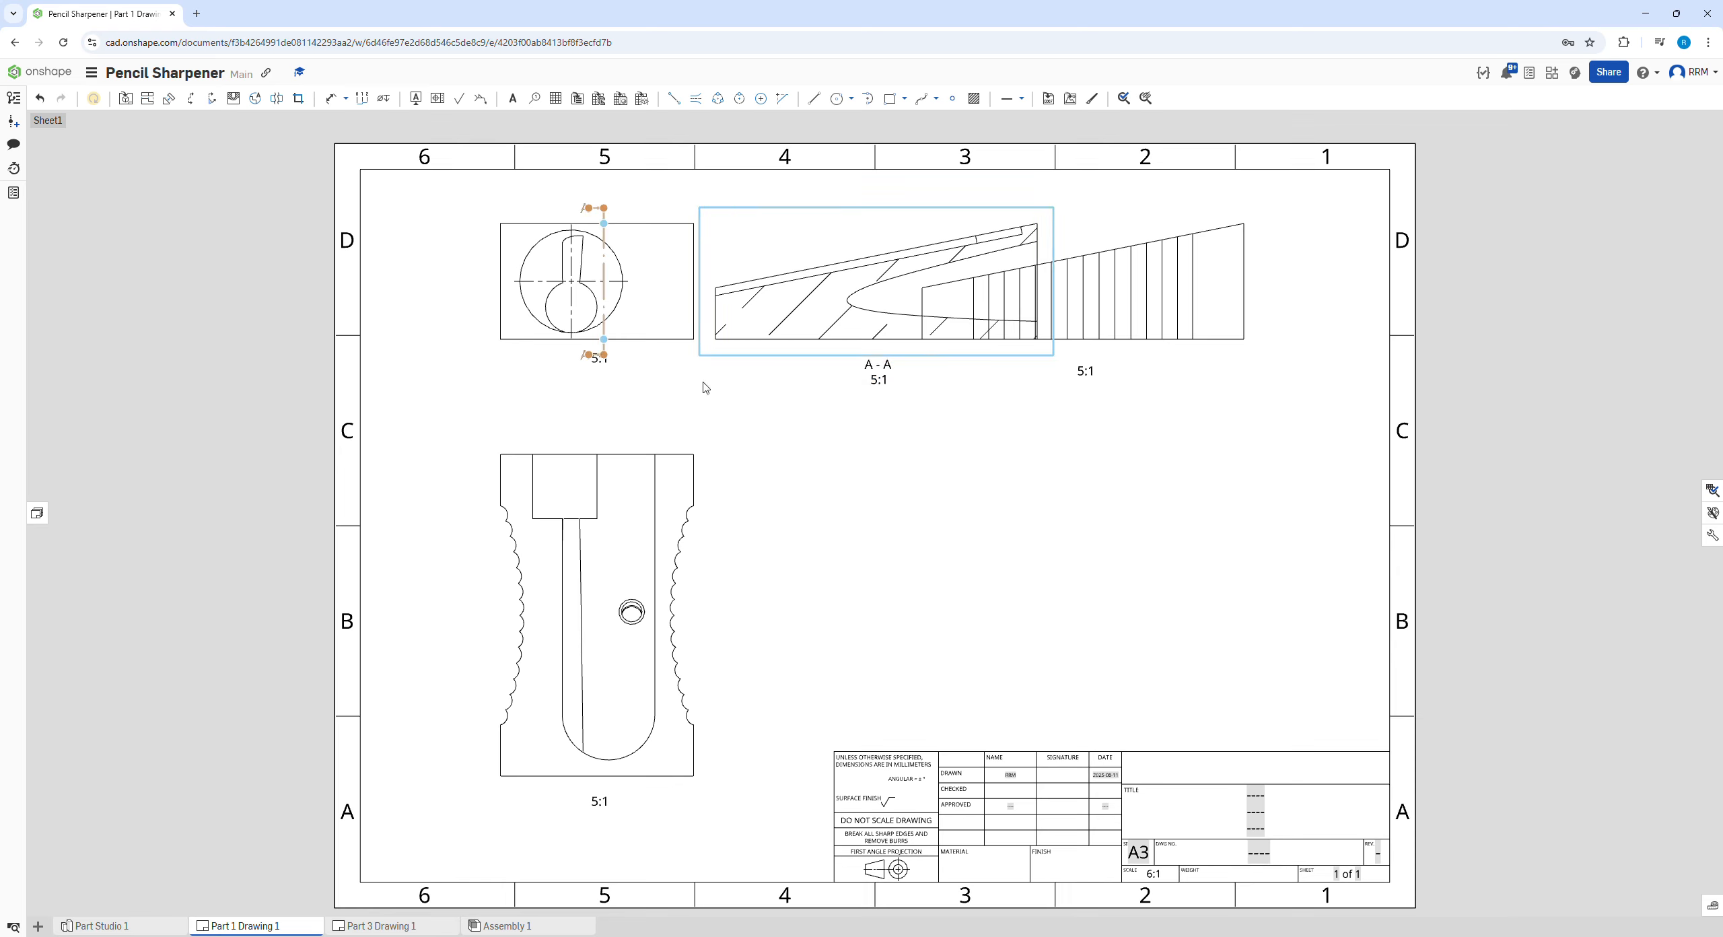
drag(818, 362, 938, 591)
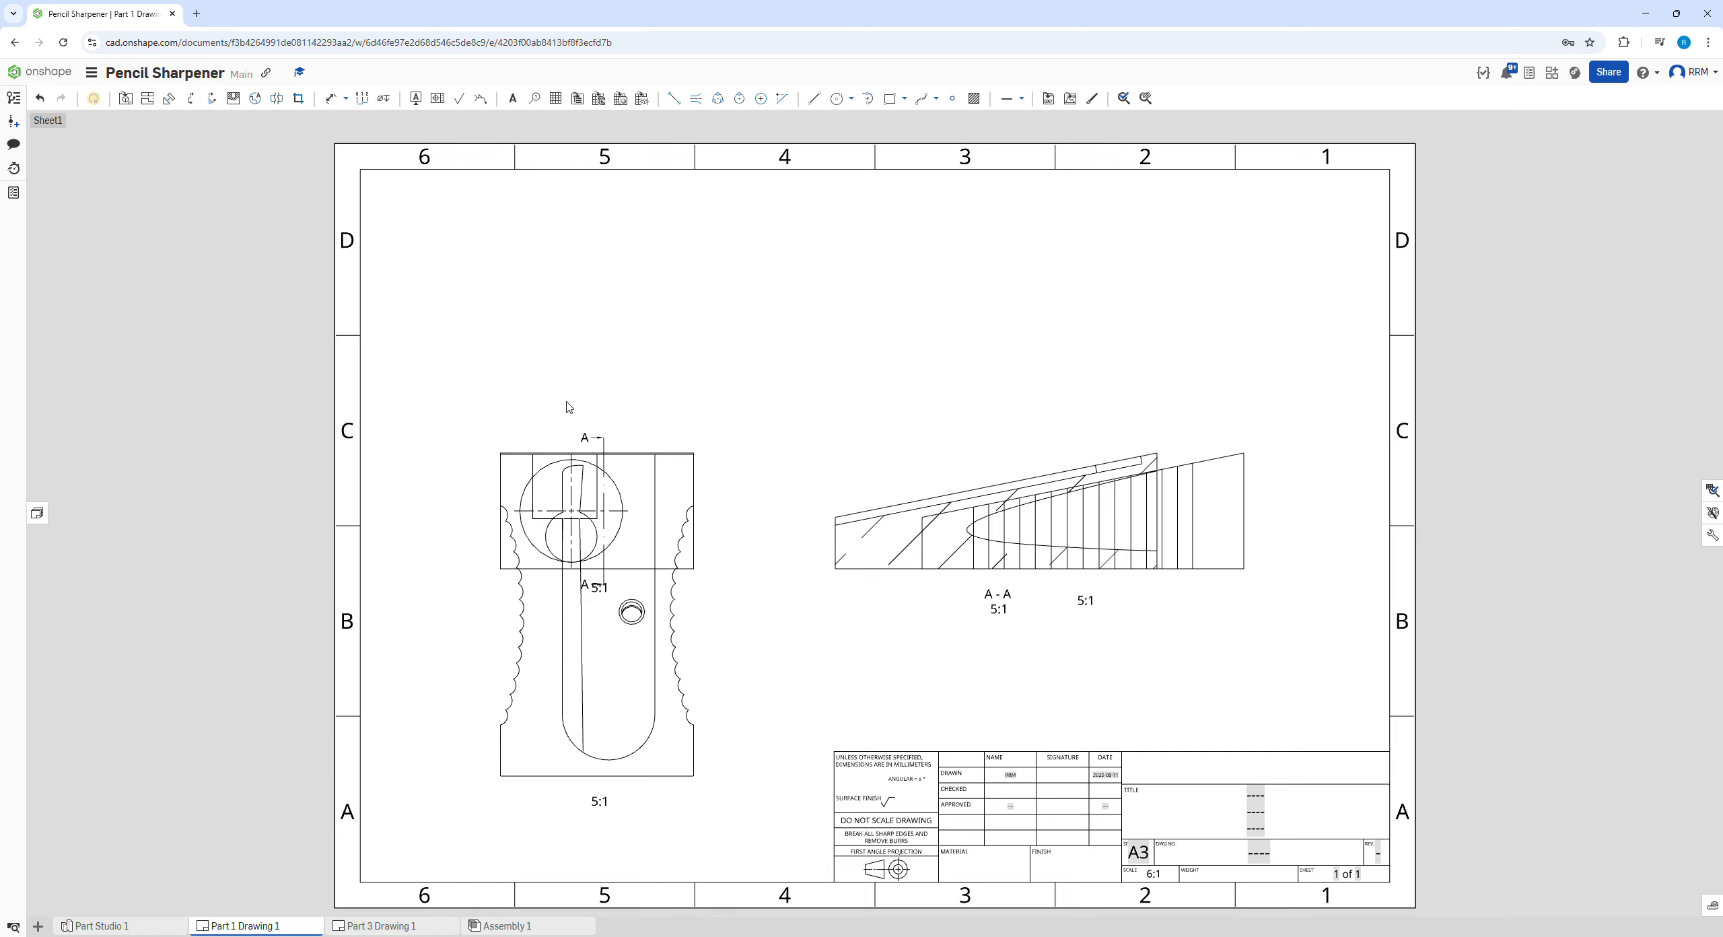
key(ctrl+z)
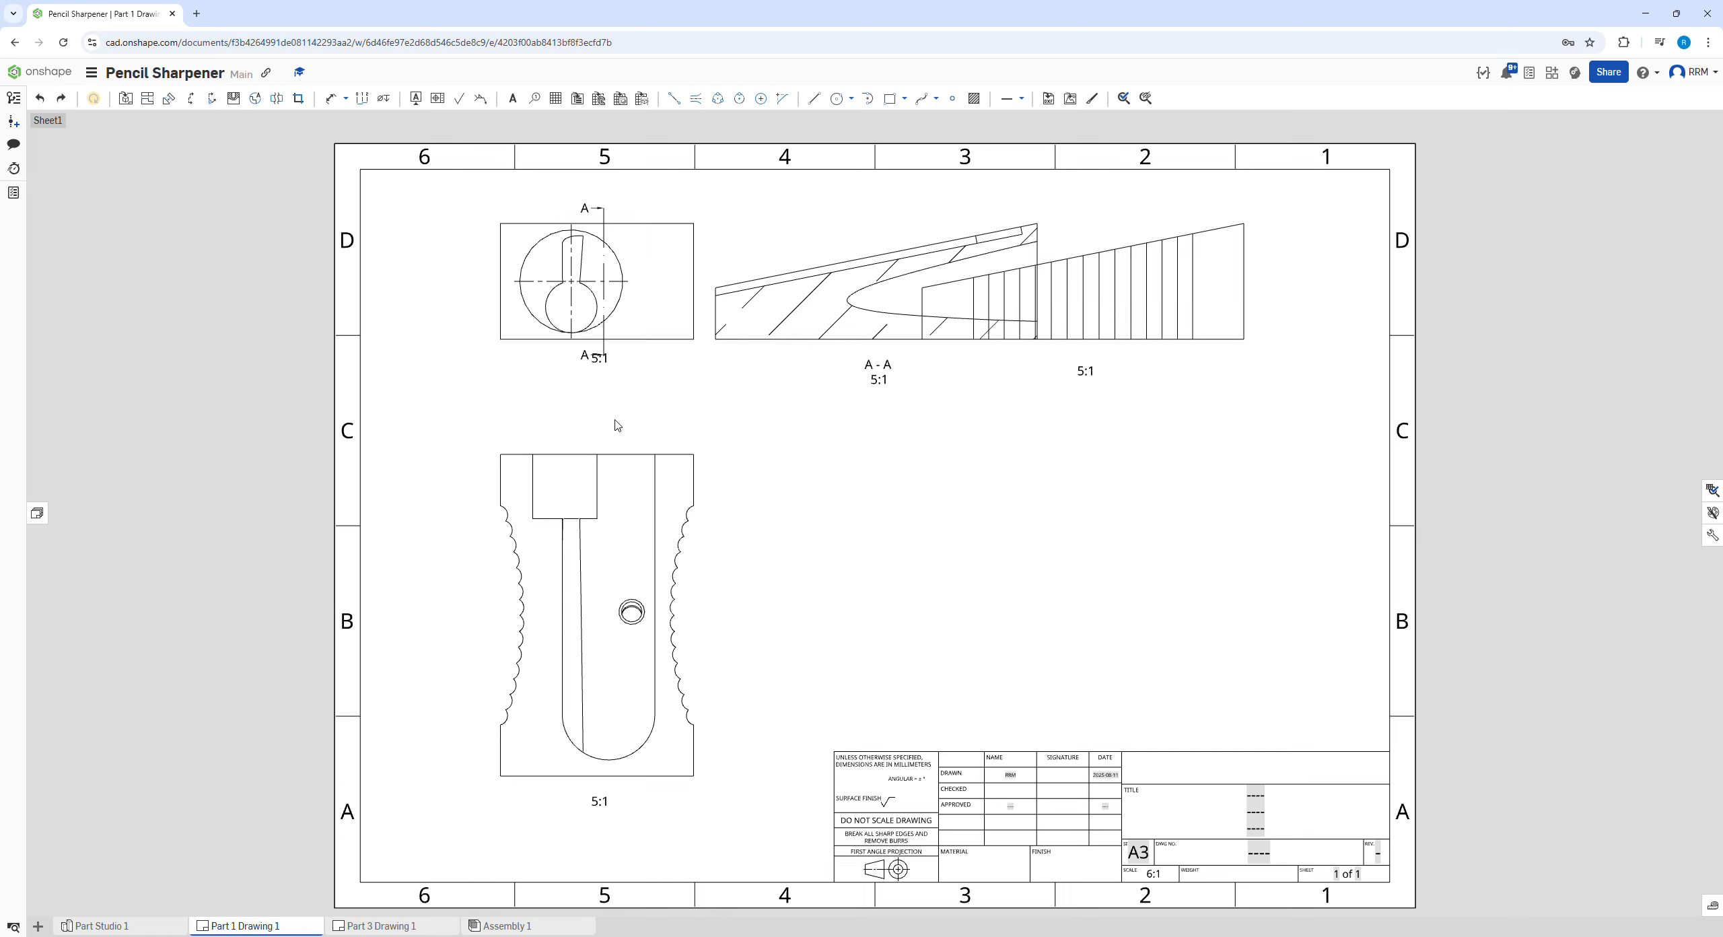
Delete section view A-A from the sheet
click(774, 264)
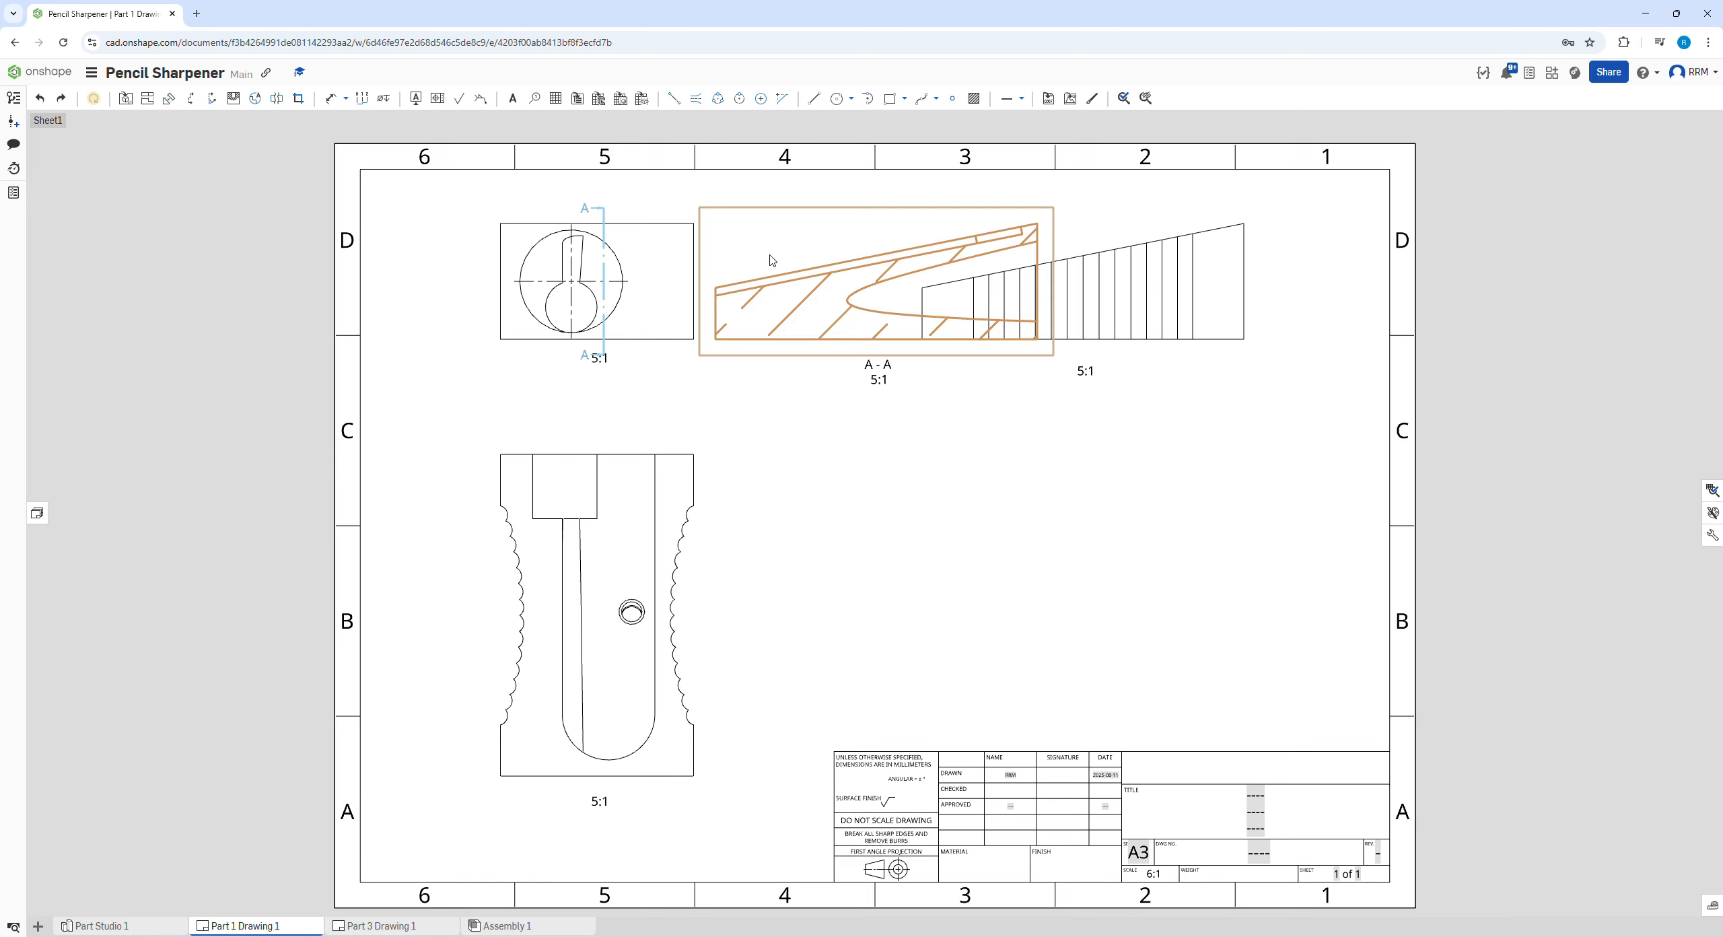
click(959, 303)
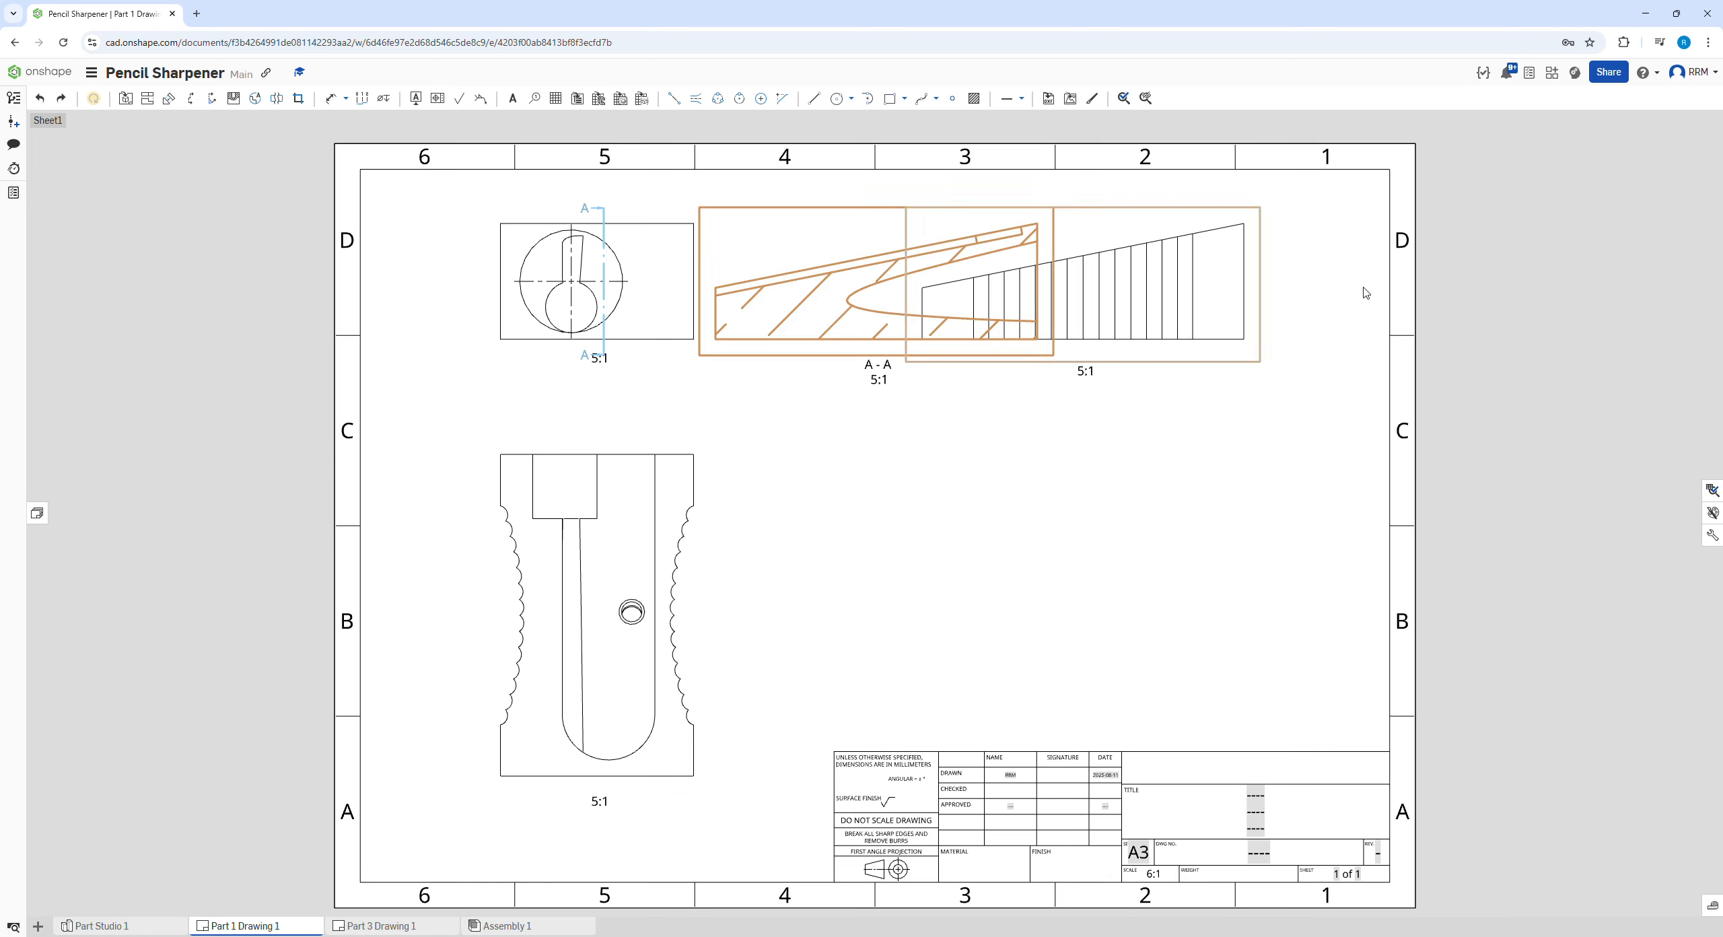
key(Delete)
click(233, 99)
click(153, 119)
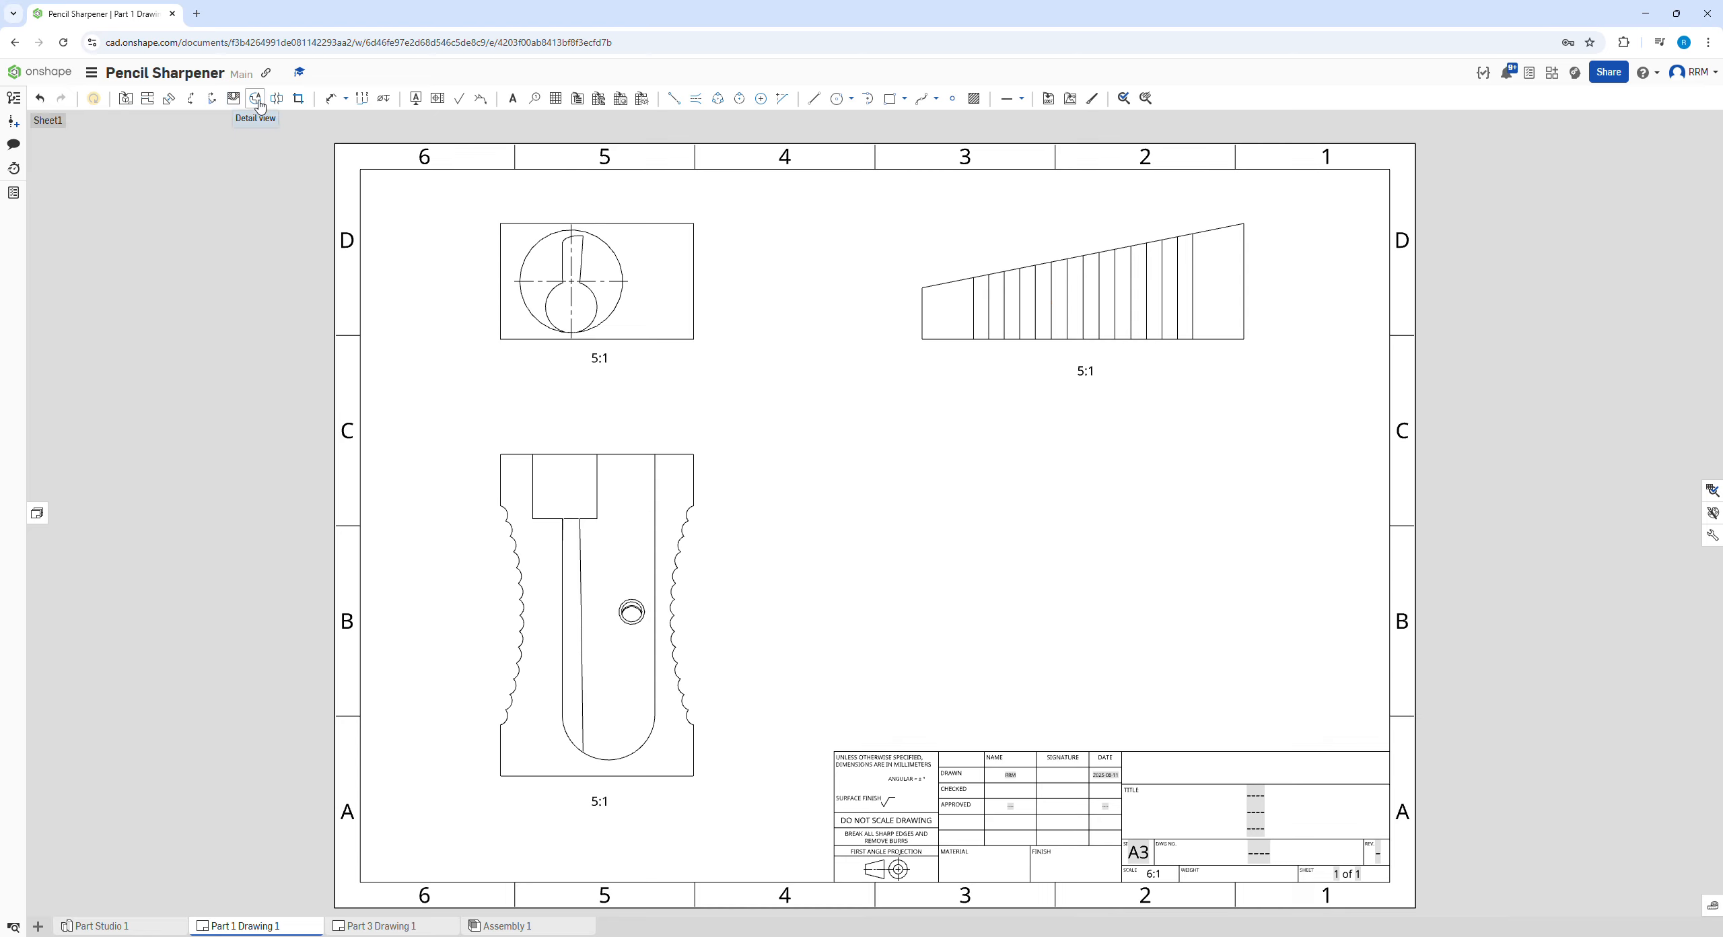
Create a circular 10:1 detail view of the lower-left view's upper-right corner, placed beside it, and delete it
click(256, 99)
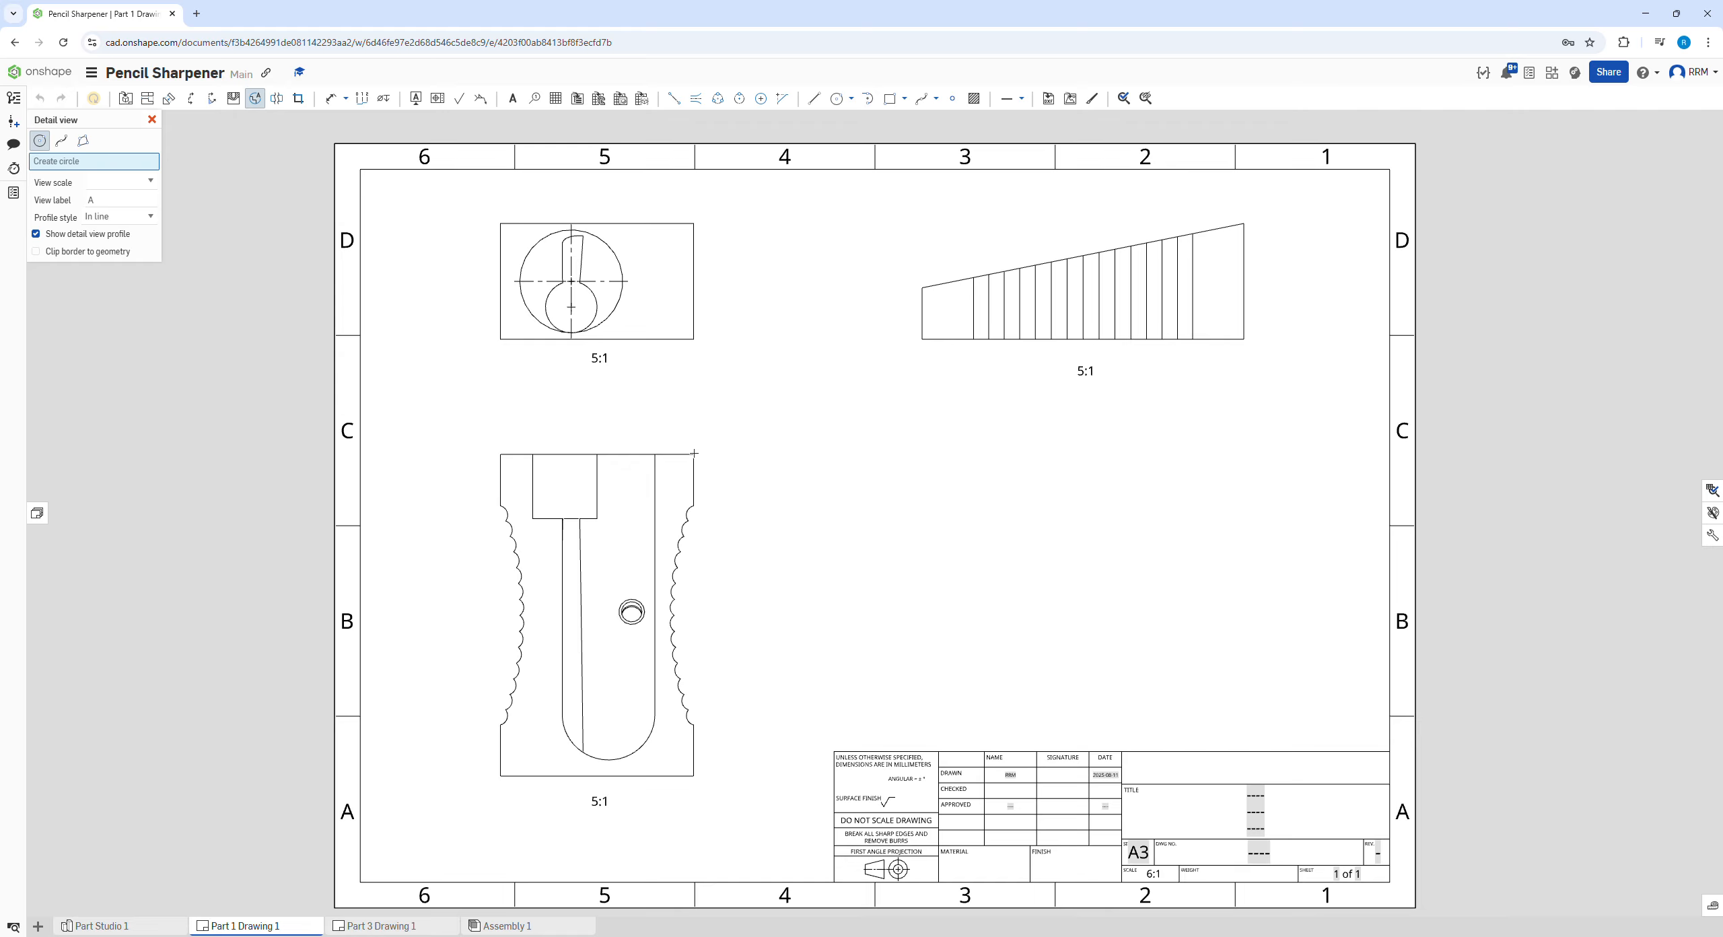
click(655, 494)
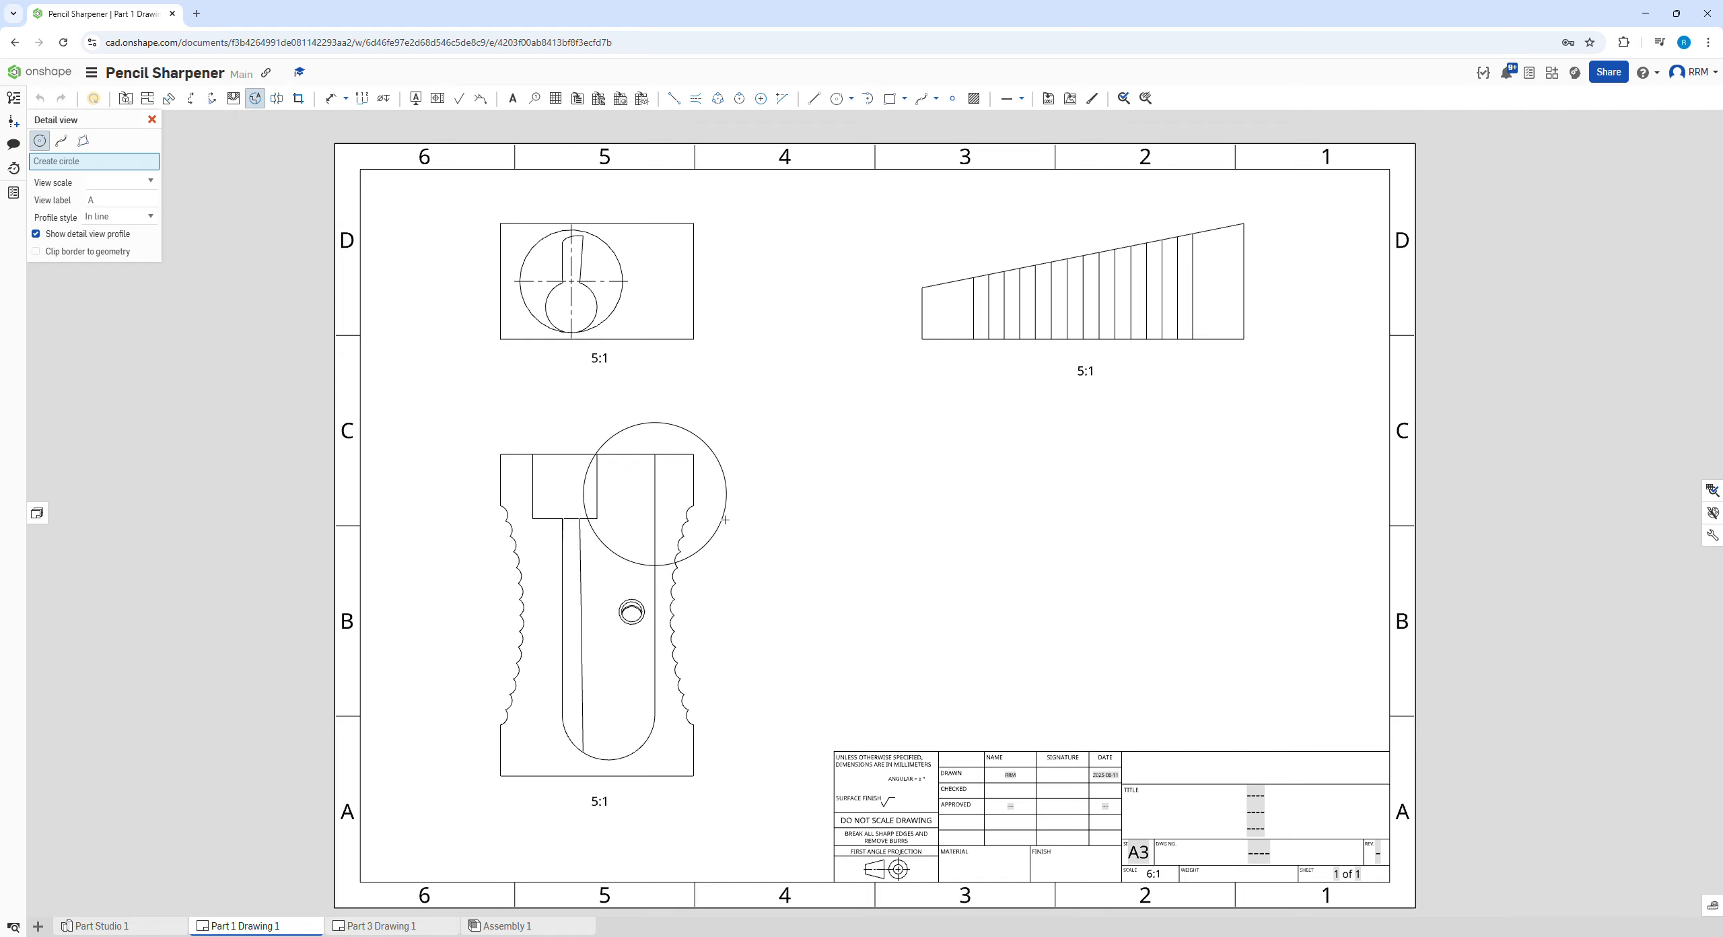
click(734, 524)
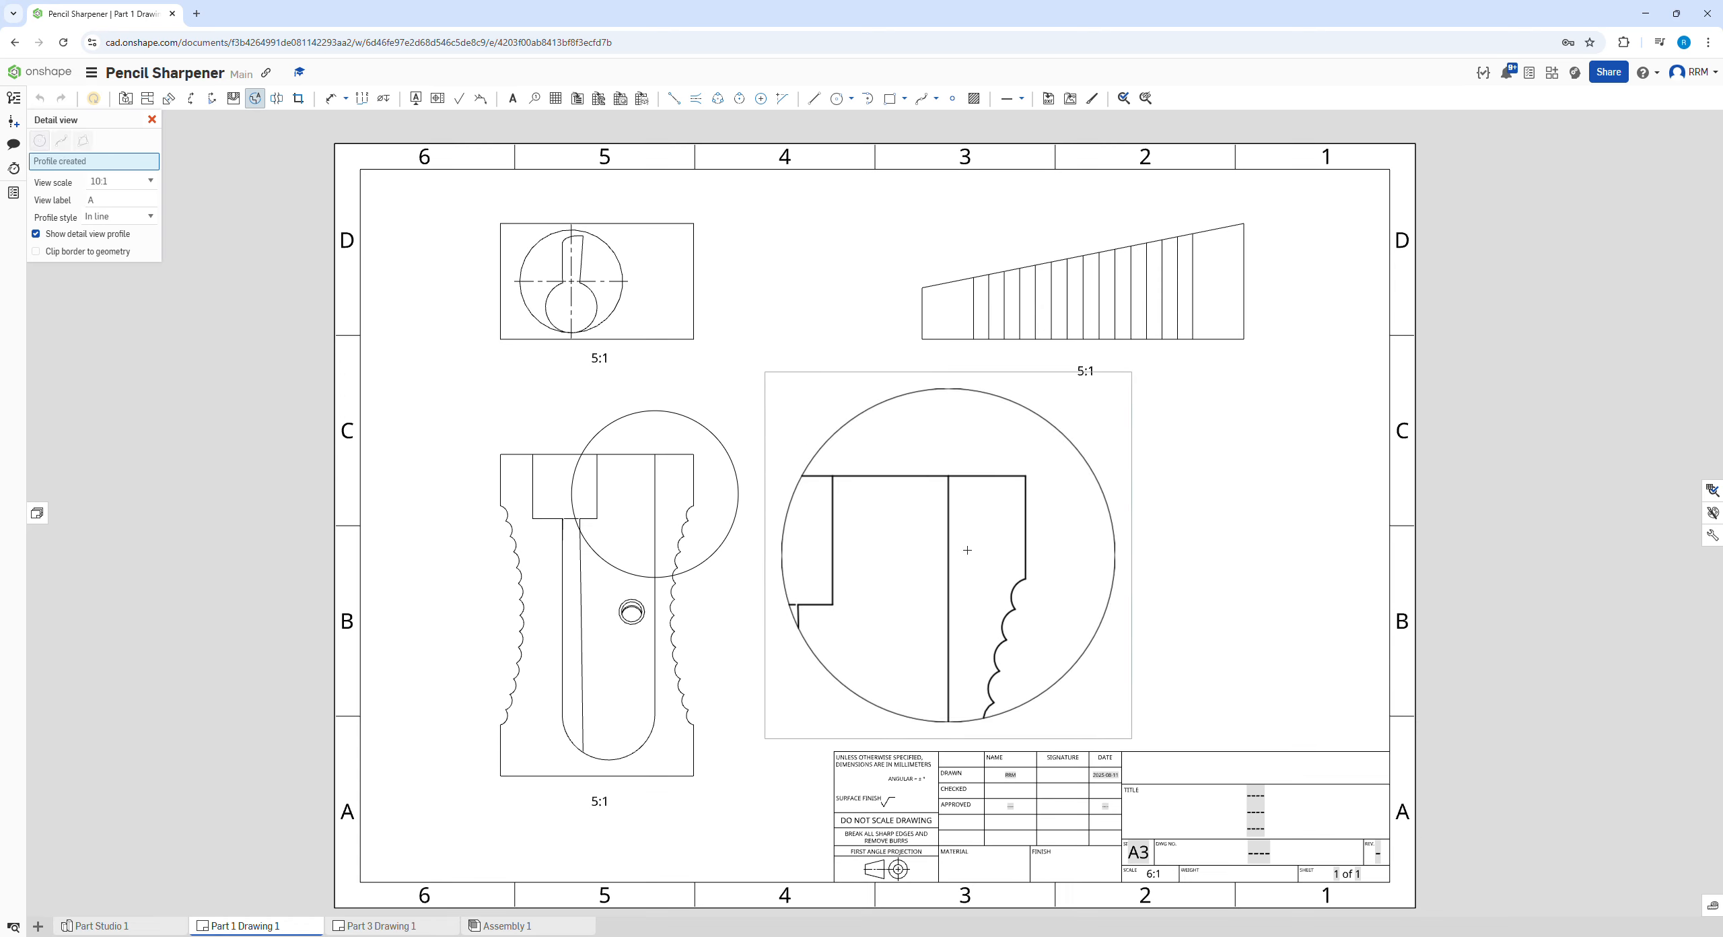
click(697, 516)
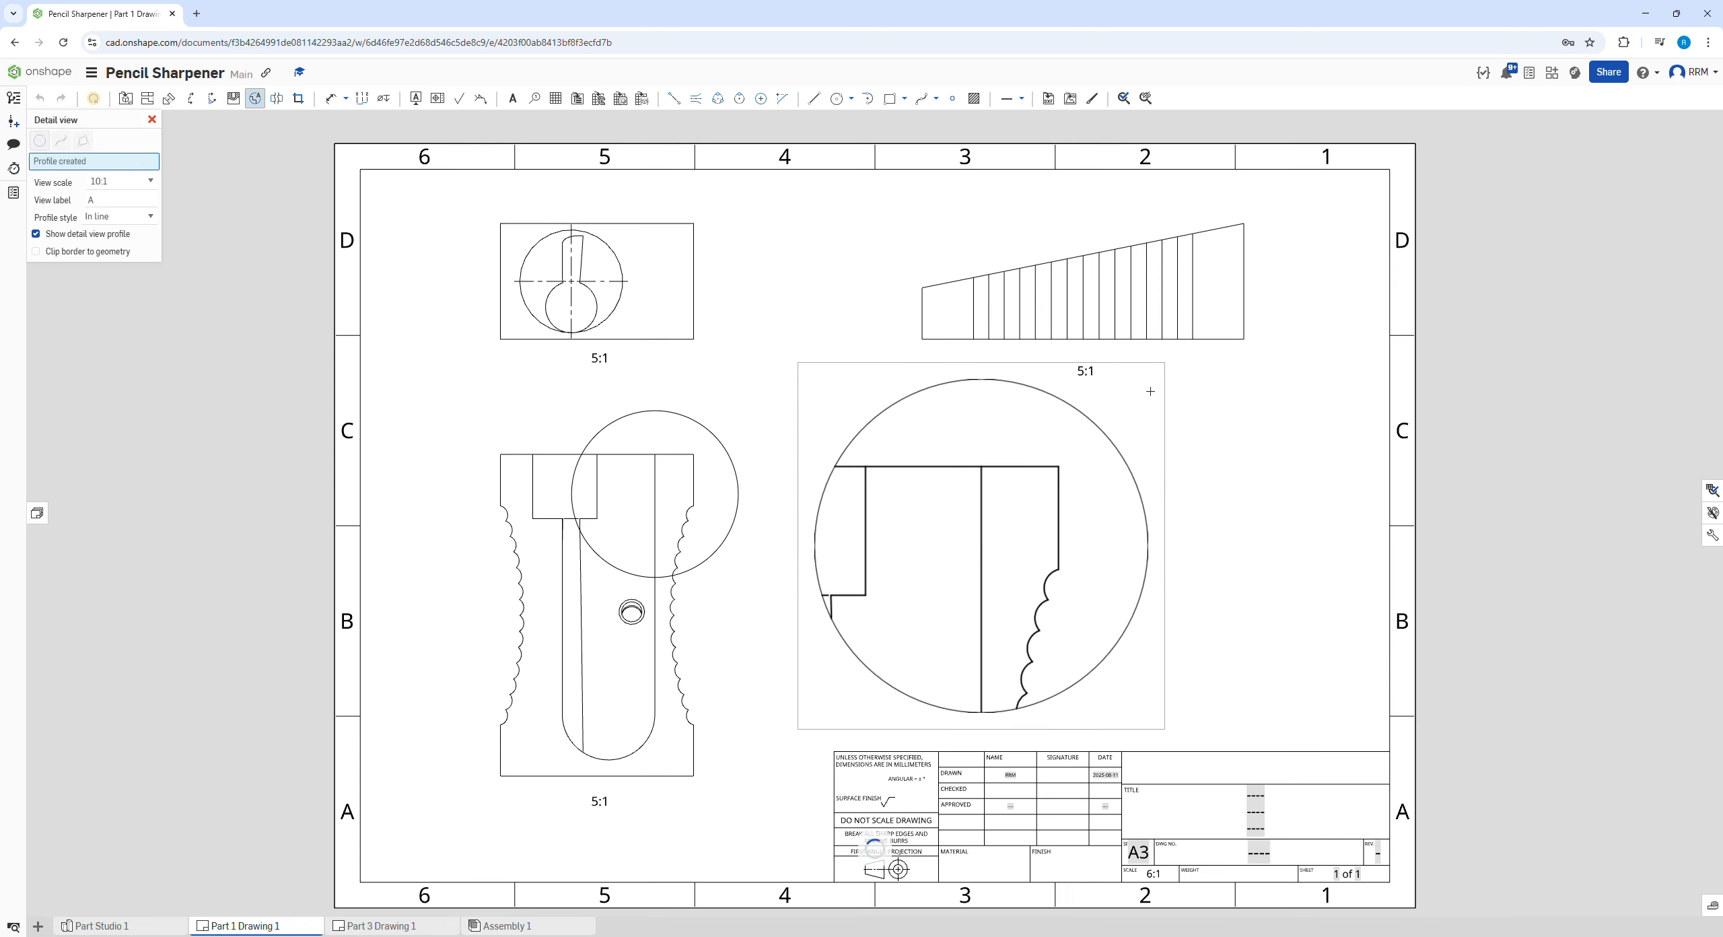
click(1148, 431)
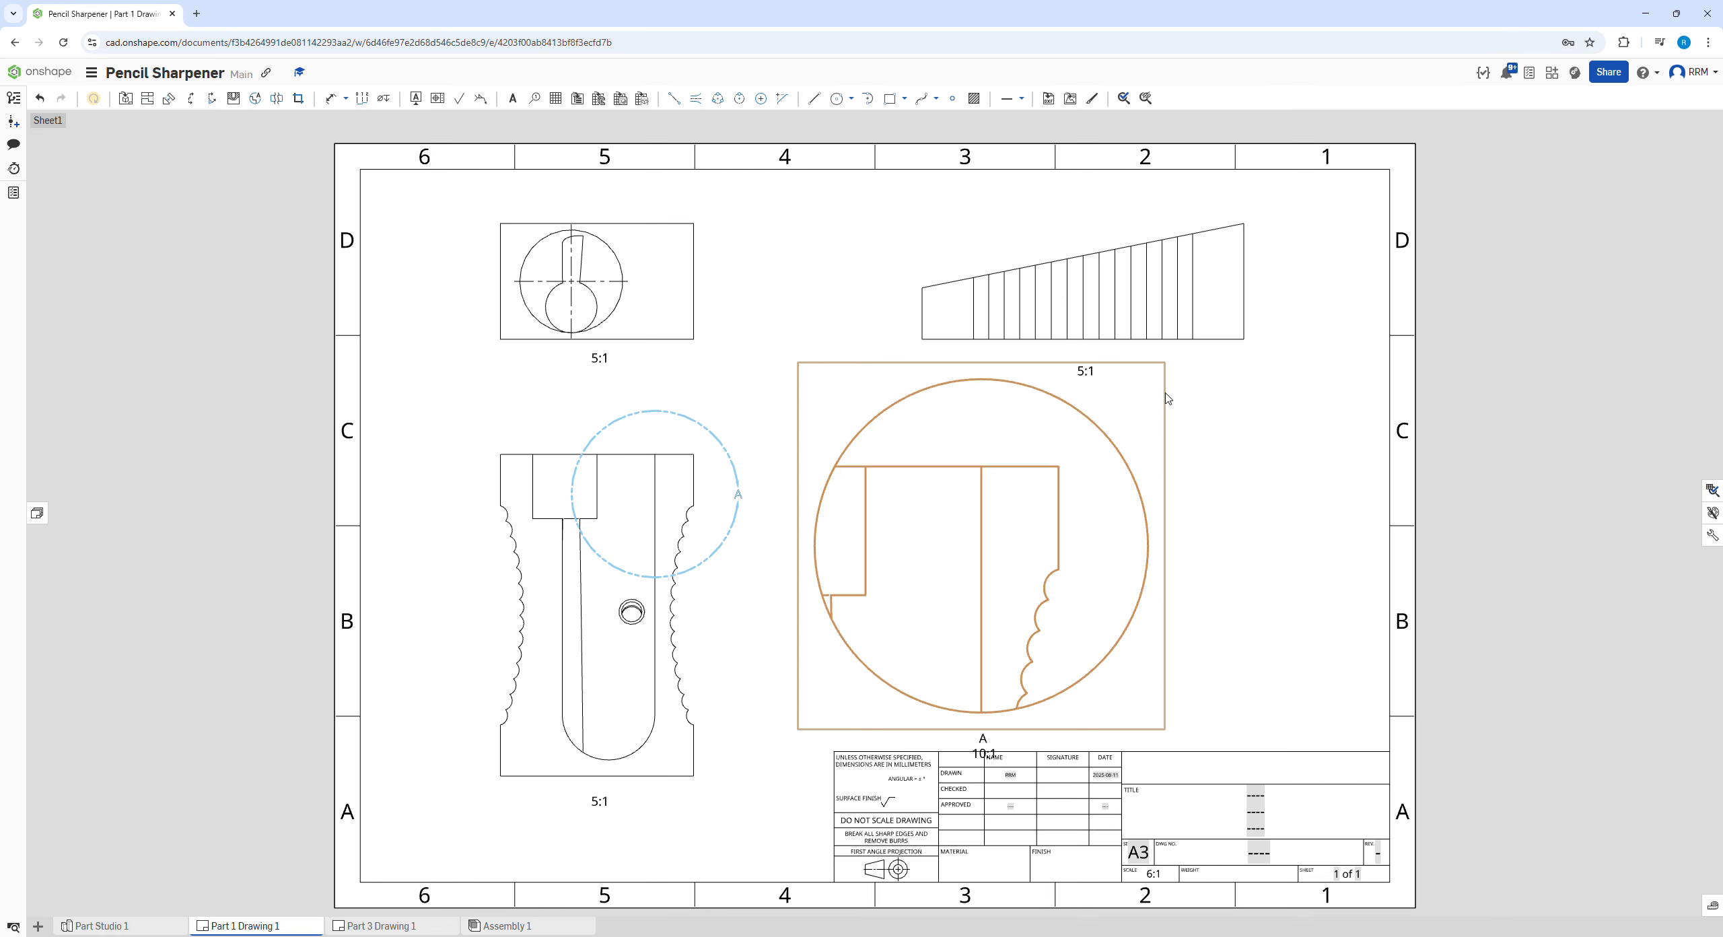
click(983, 748)
key(Delete)
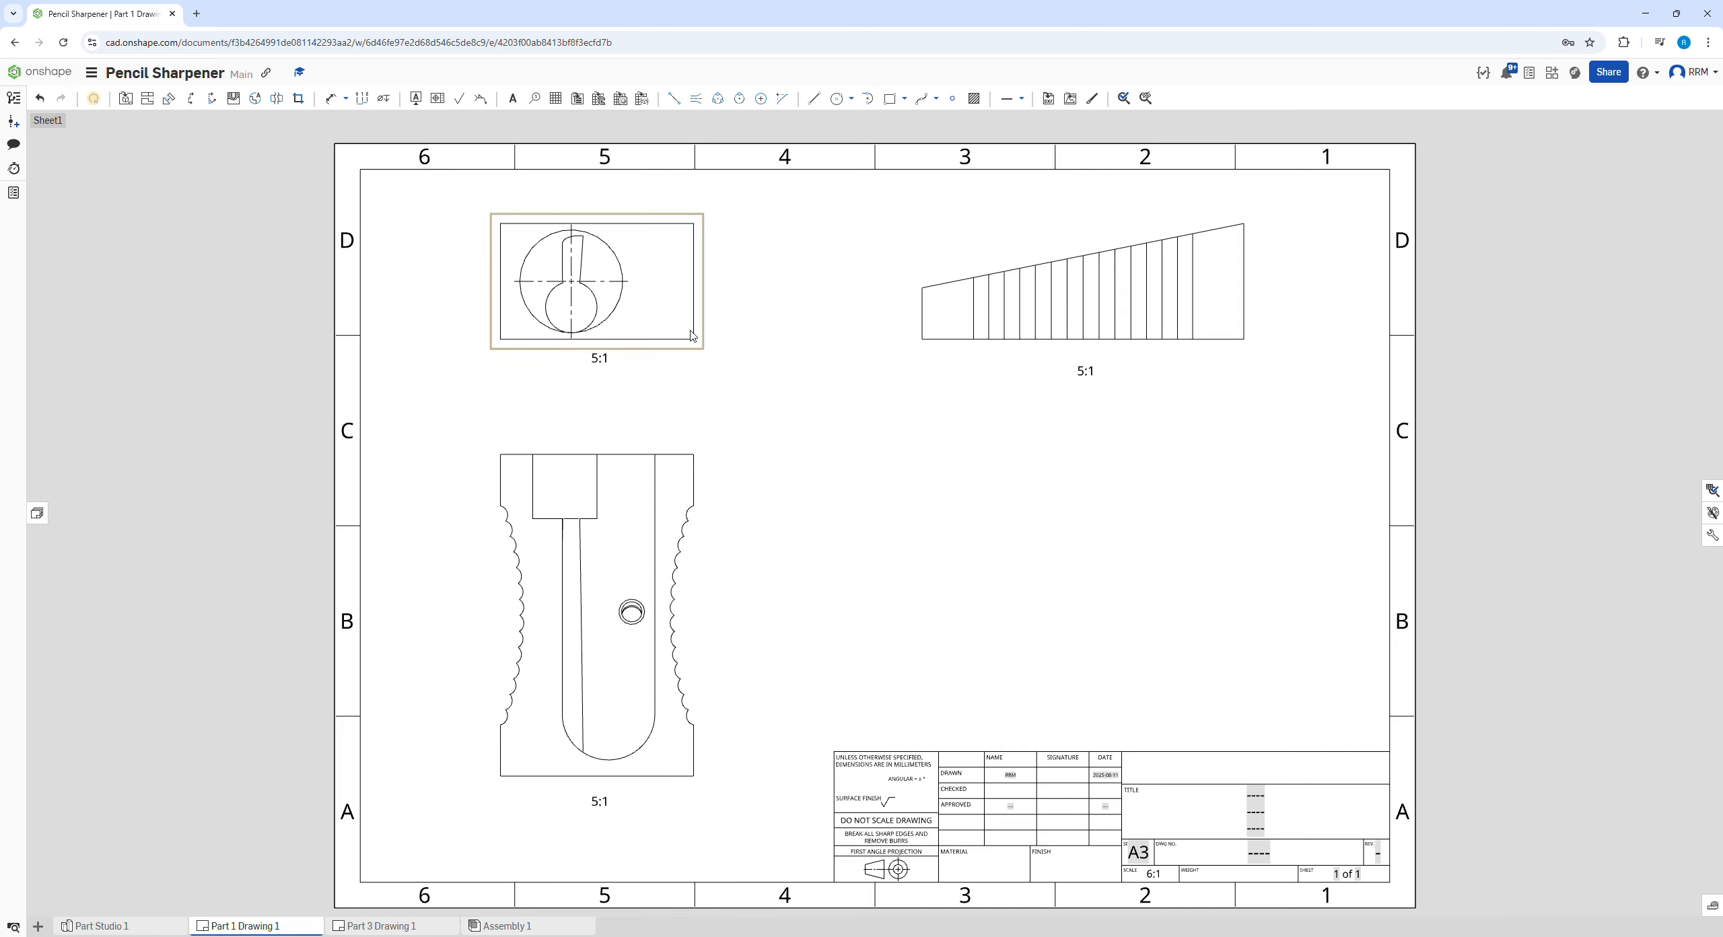
Set the title block scale to 5:1 and delete the scale labels beneath the three views
double_click(1156, 876)
text(5:1)
click(1085, 371)
key(Delete)
click(599, 359)
key(Delete)
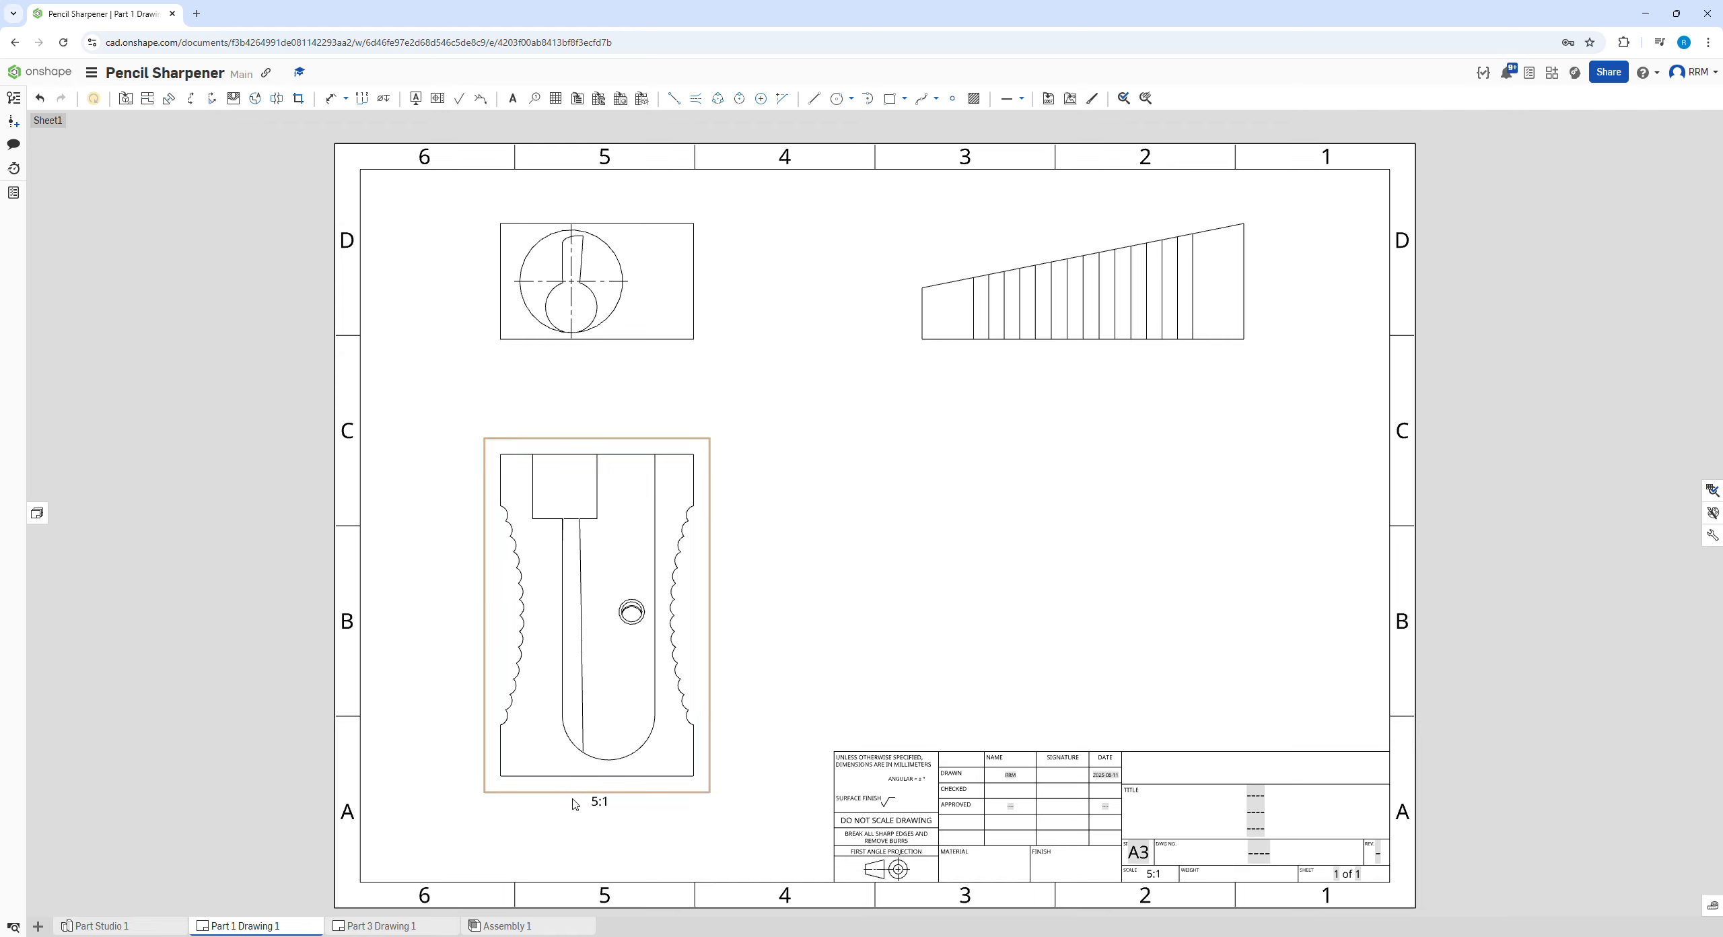
click(598, 802)
key(Delete)
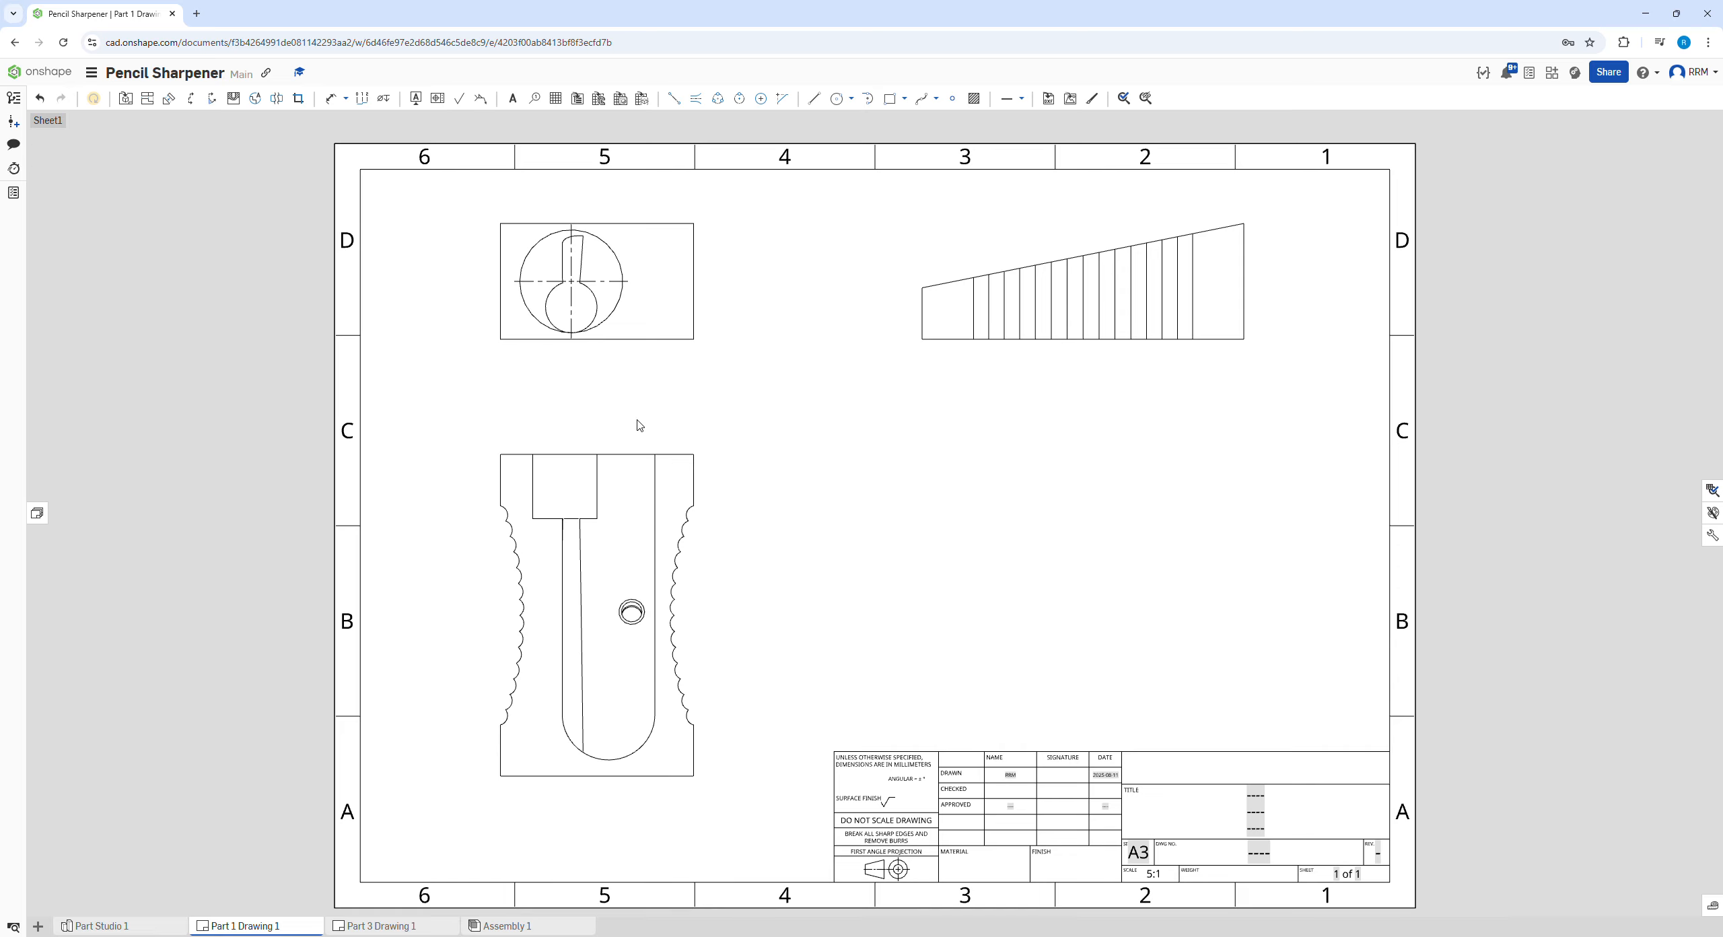
Try to place ordinate dimensions along the side view's base, starting from its lower-left corner
click(362, 98)
click(922, 339)
click(865, 360)
click(973, 338)
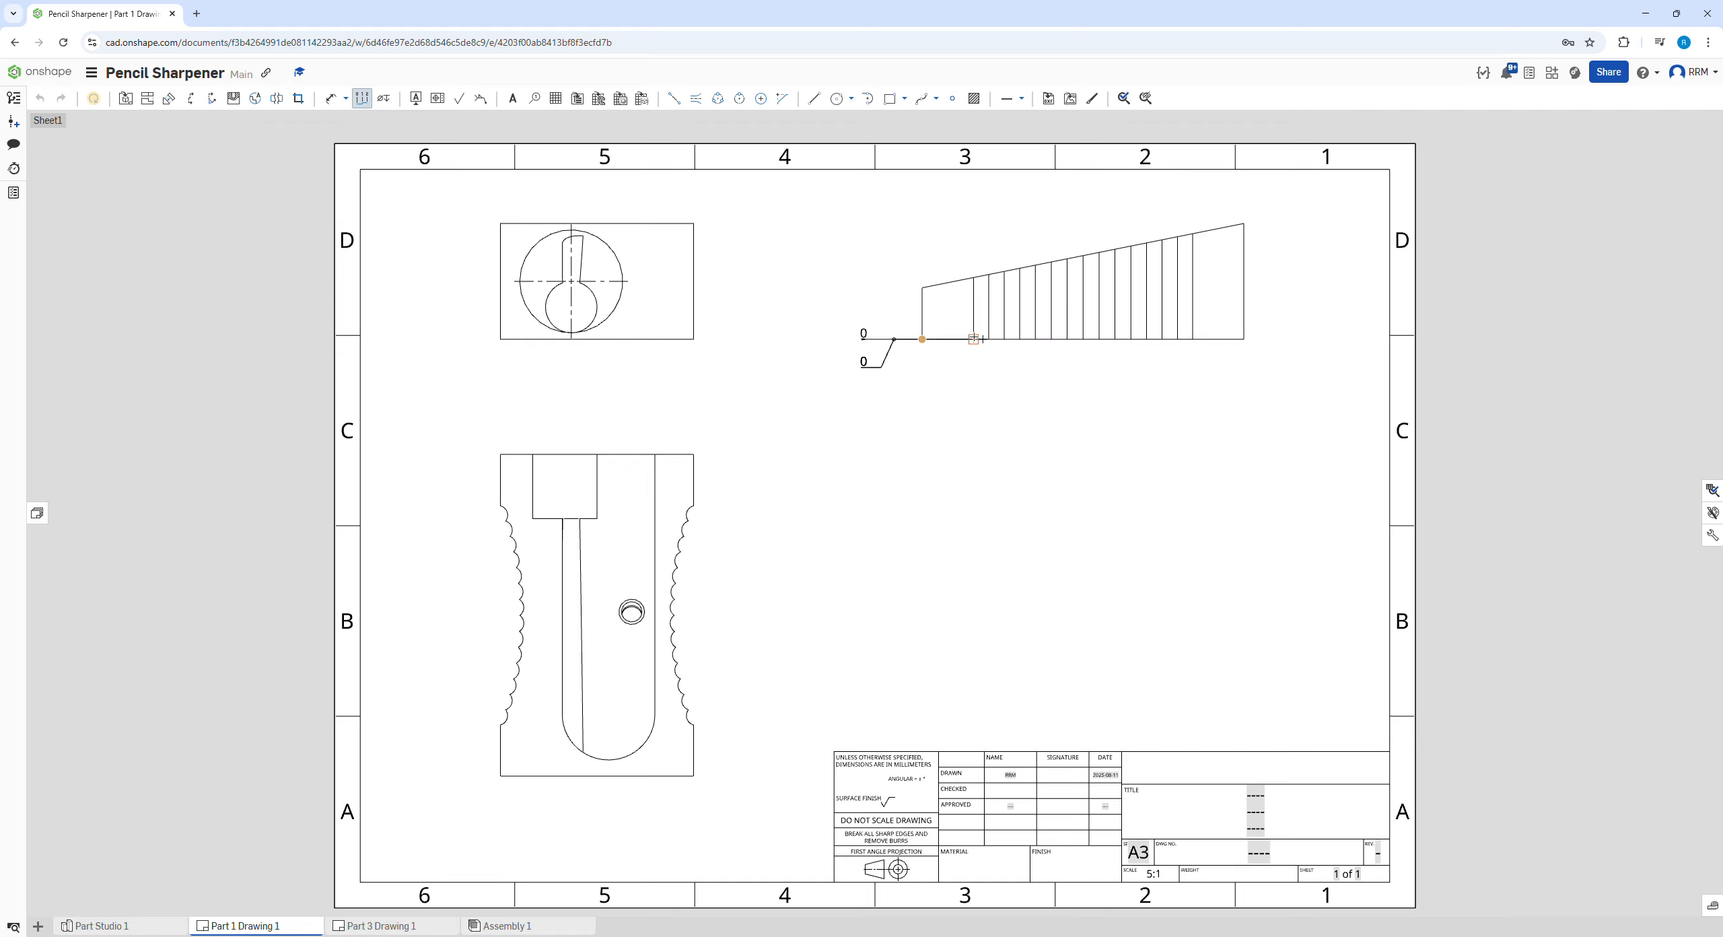
click(974, 338)
scroll(948, 402, up, 4)
key(Escape)
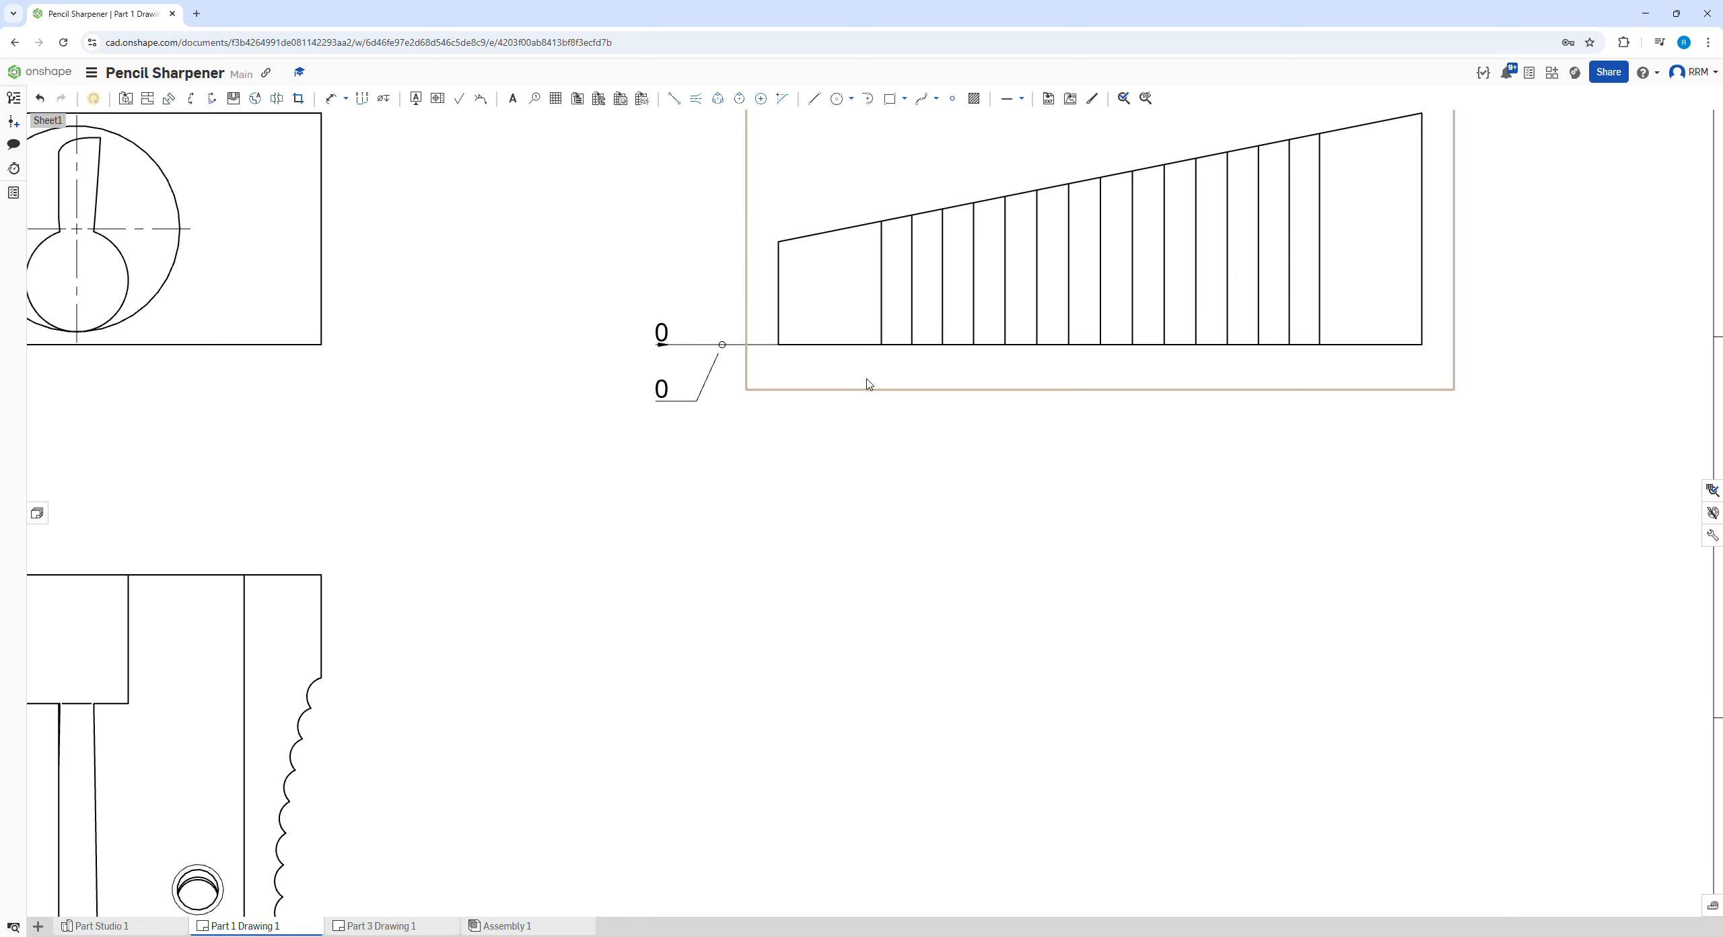
Delete the two ordinate dimensions beside the side view's lower-left corner
click(694, 344)
key(Delete)
click(703, 376)
key(Delete)
Add horizontal ordinate dimensions from the side view's lower-left corner to its first four groove lines, moving the dimension text lower
click(362, 99)
click(779, 345)
click(762, 411)
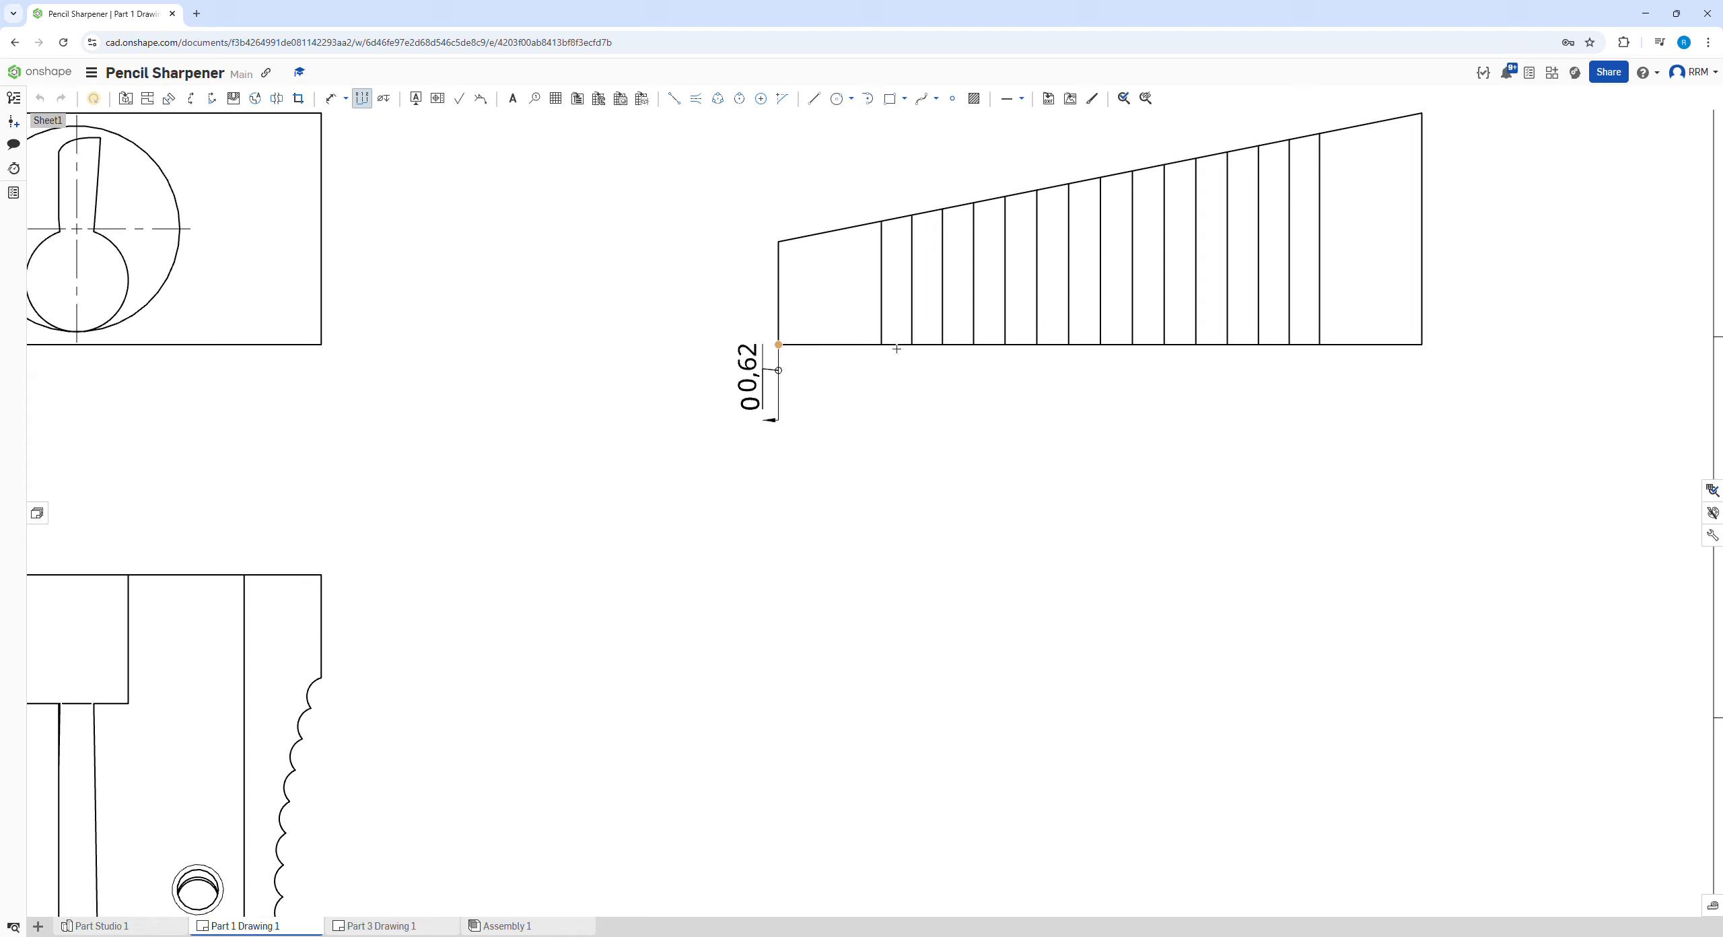
click(881, 344)
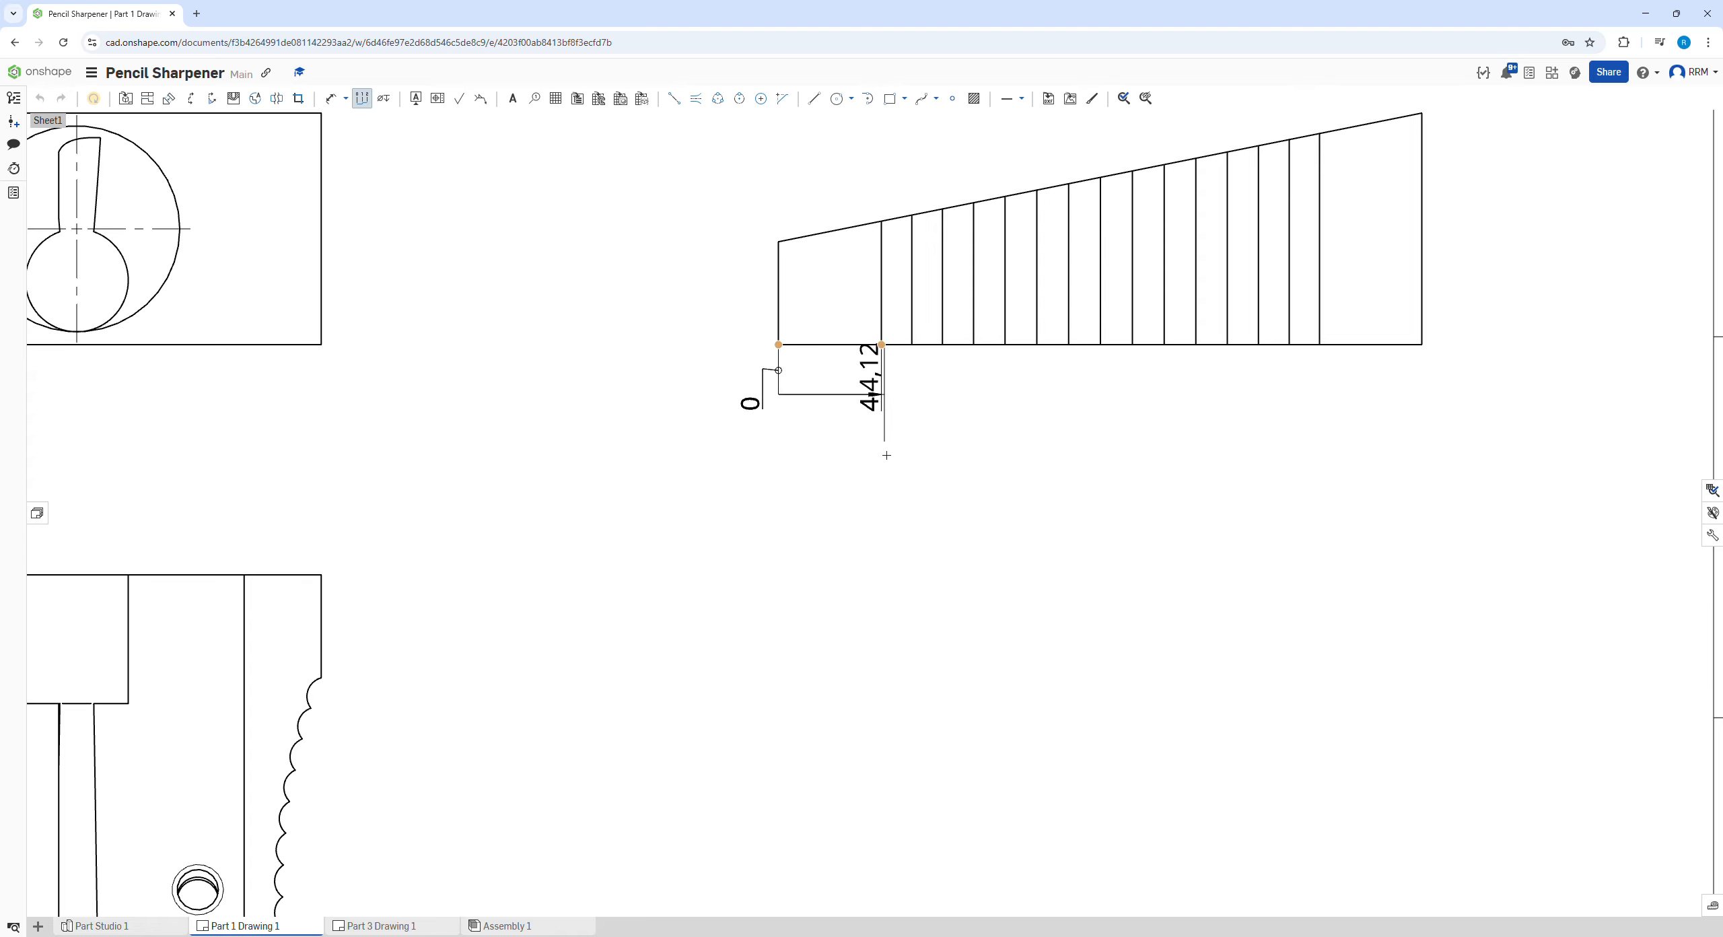
click(912, 344)
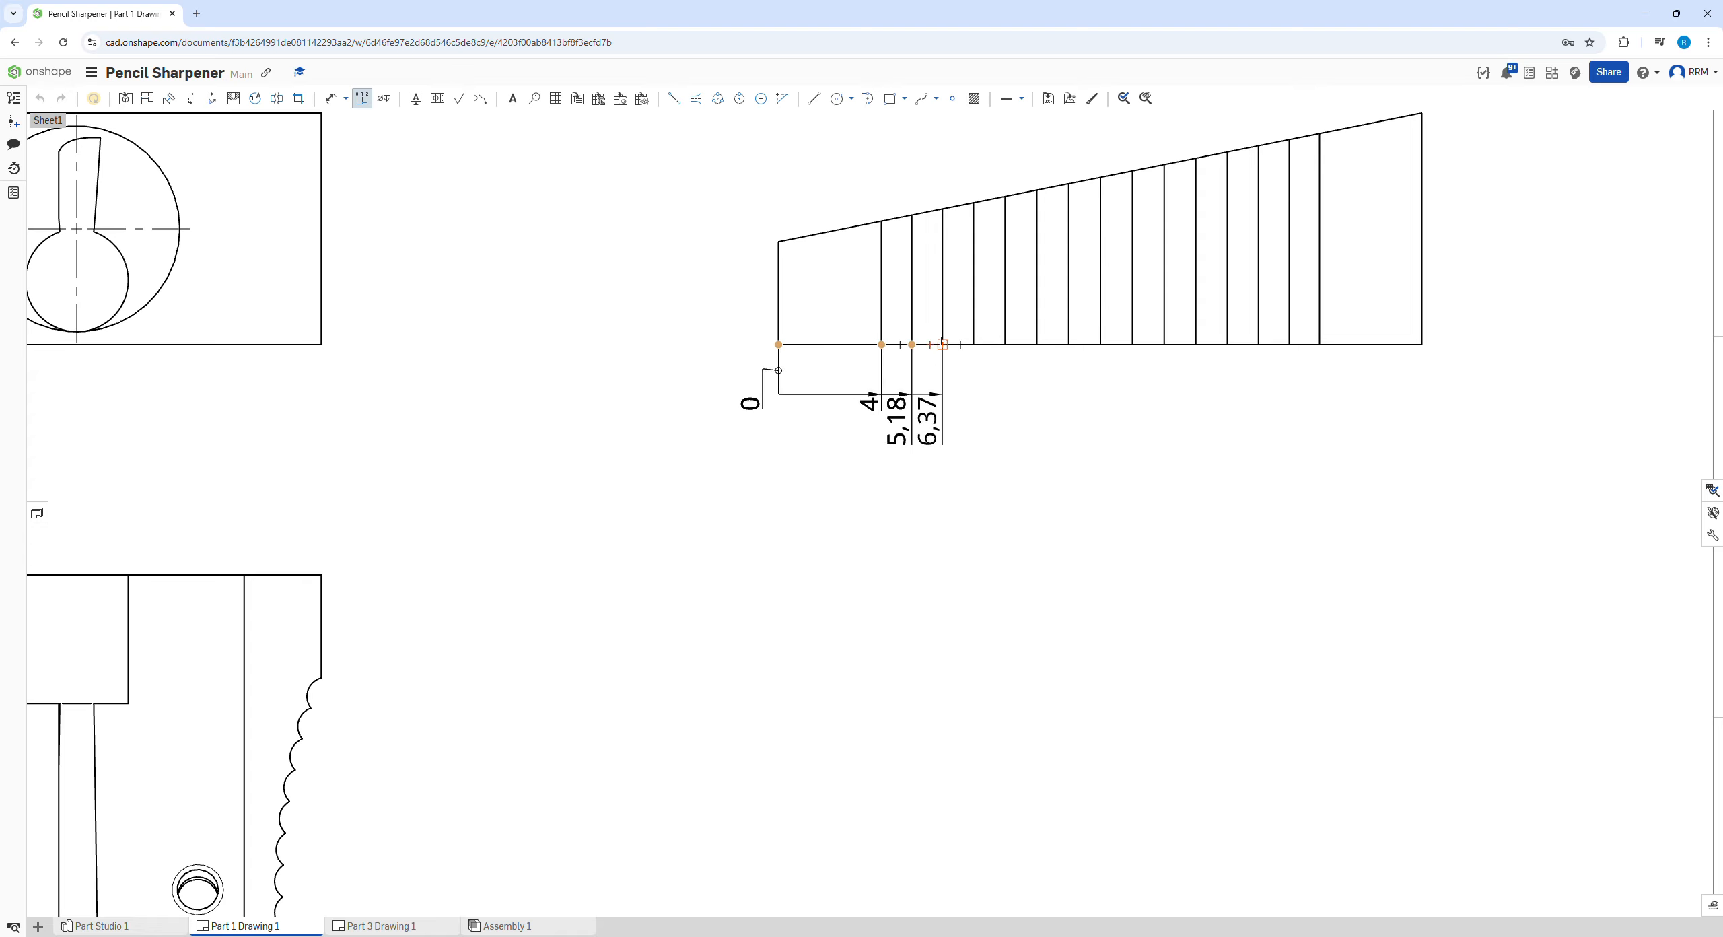
click(942, 344)
click(973, 345)
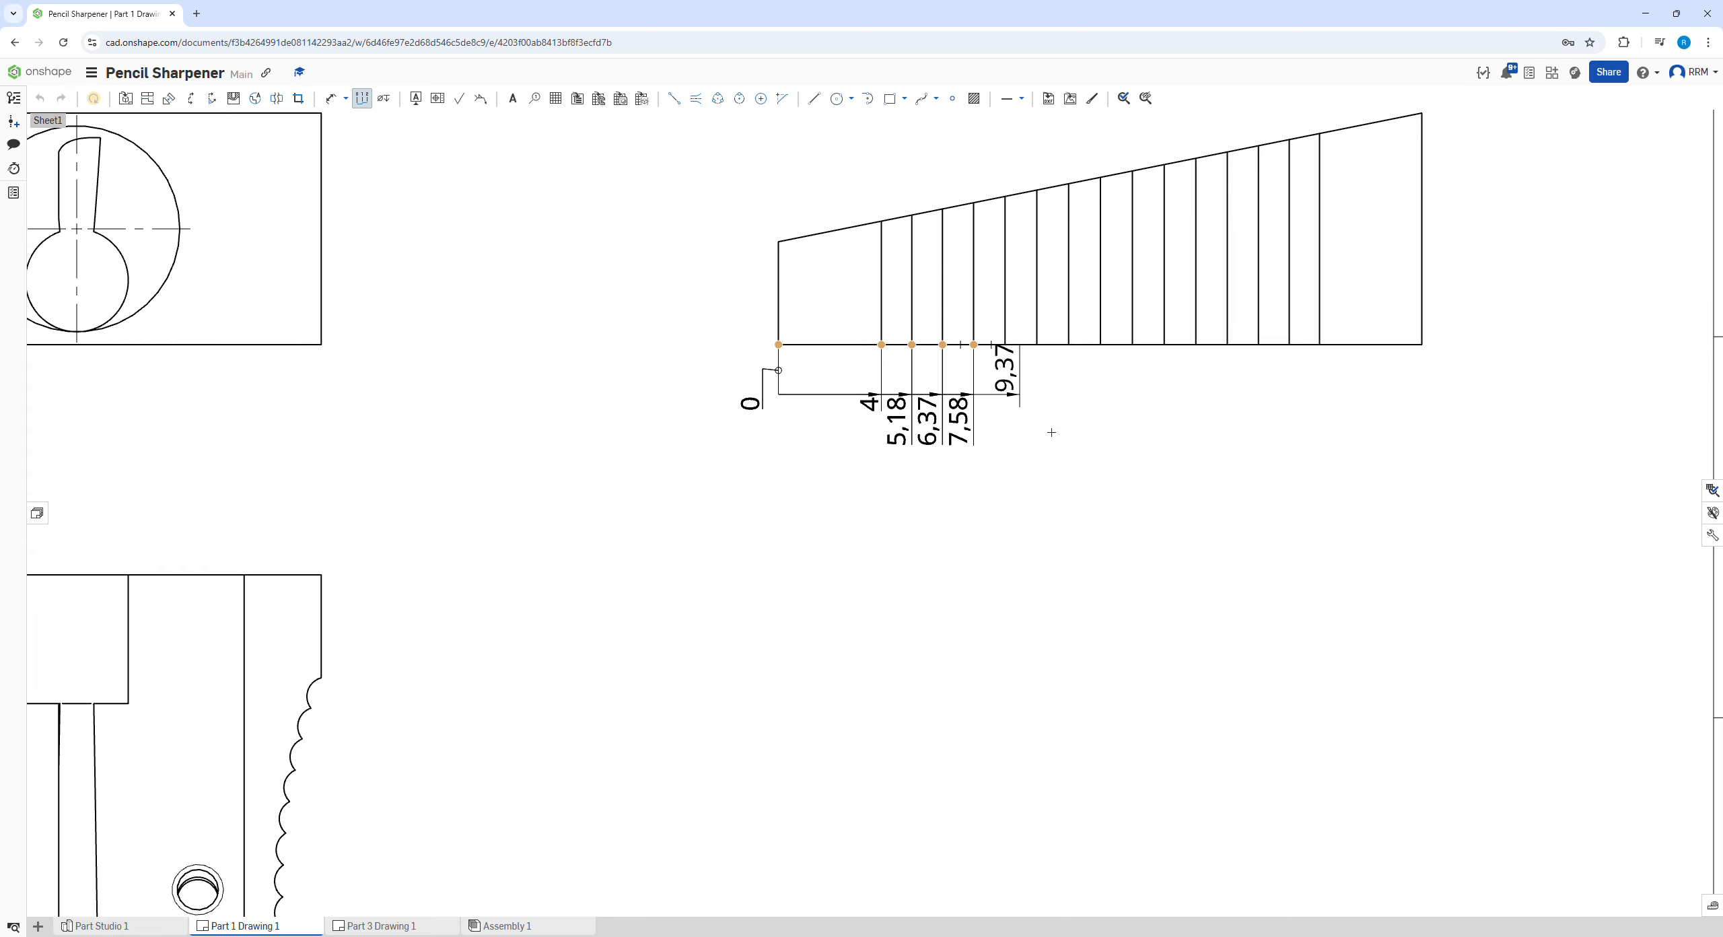
key(Escape)
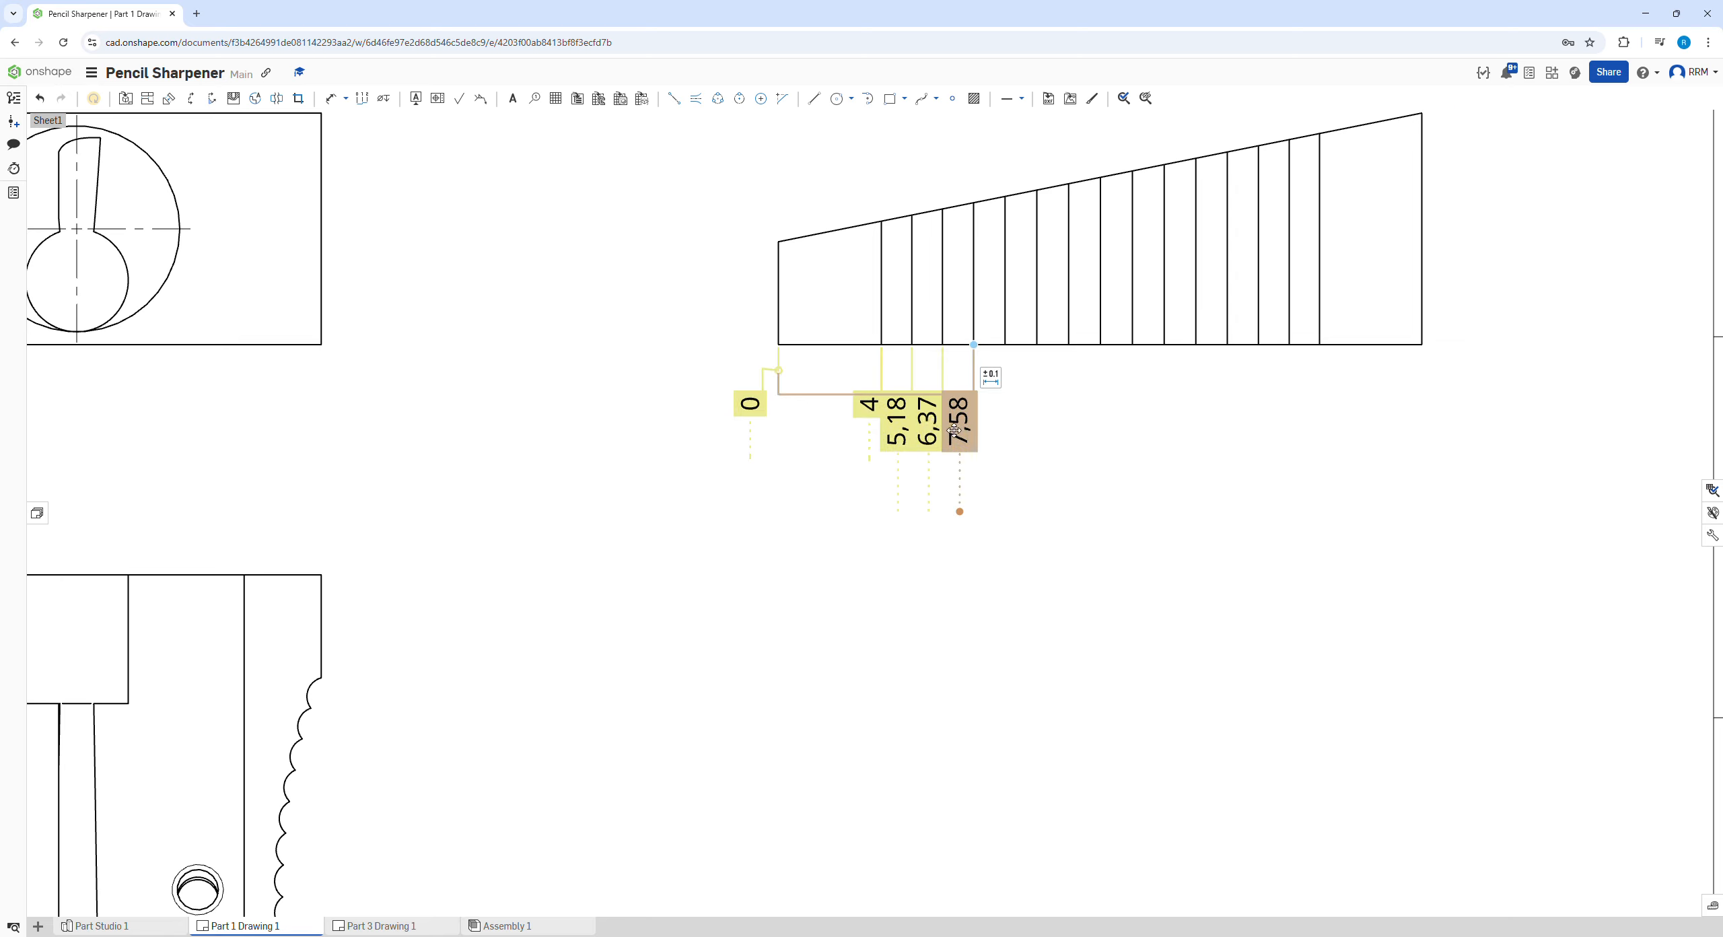
mouse_move(765, 411)
mouse_down()
mouse_move(778, 452)
mouse_move(766, 434)
mouse_up()
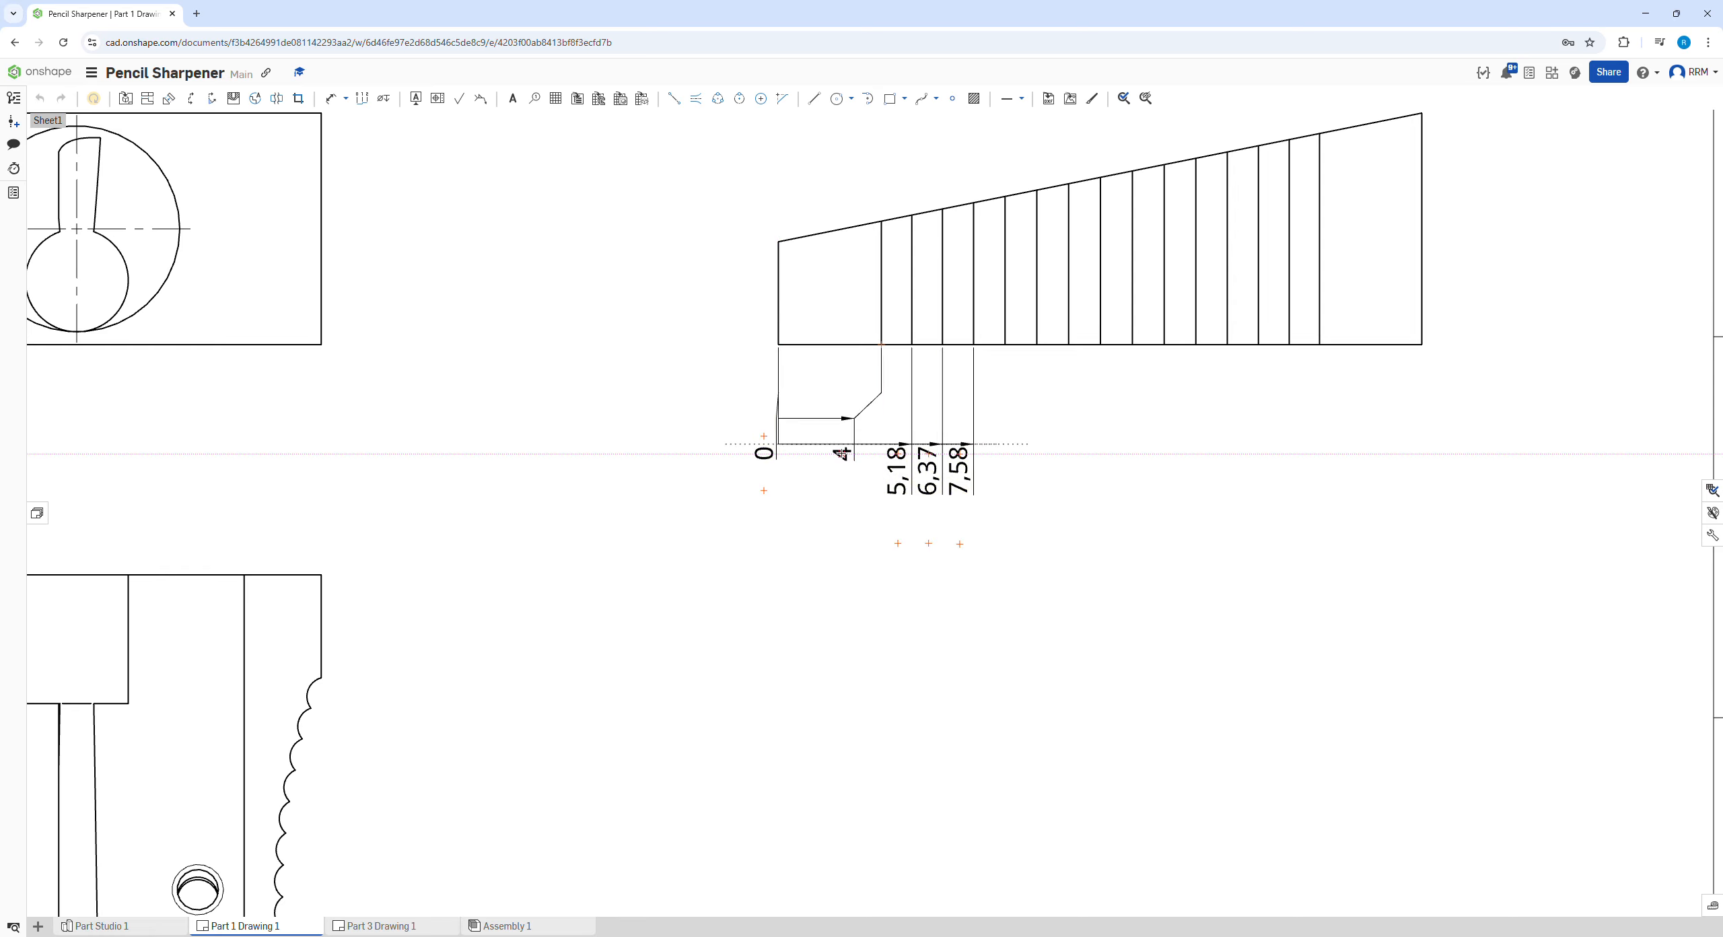
key(f)
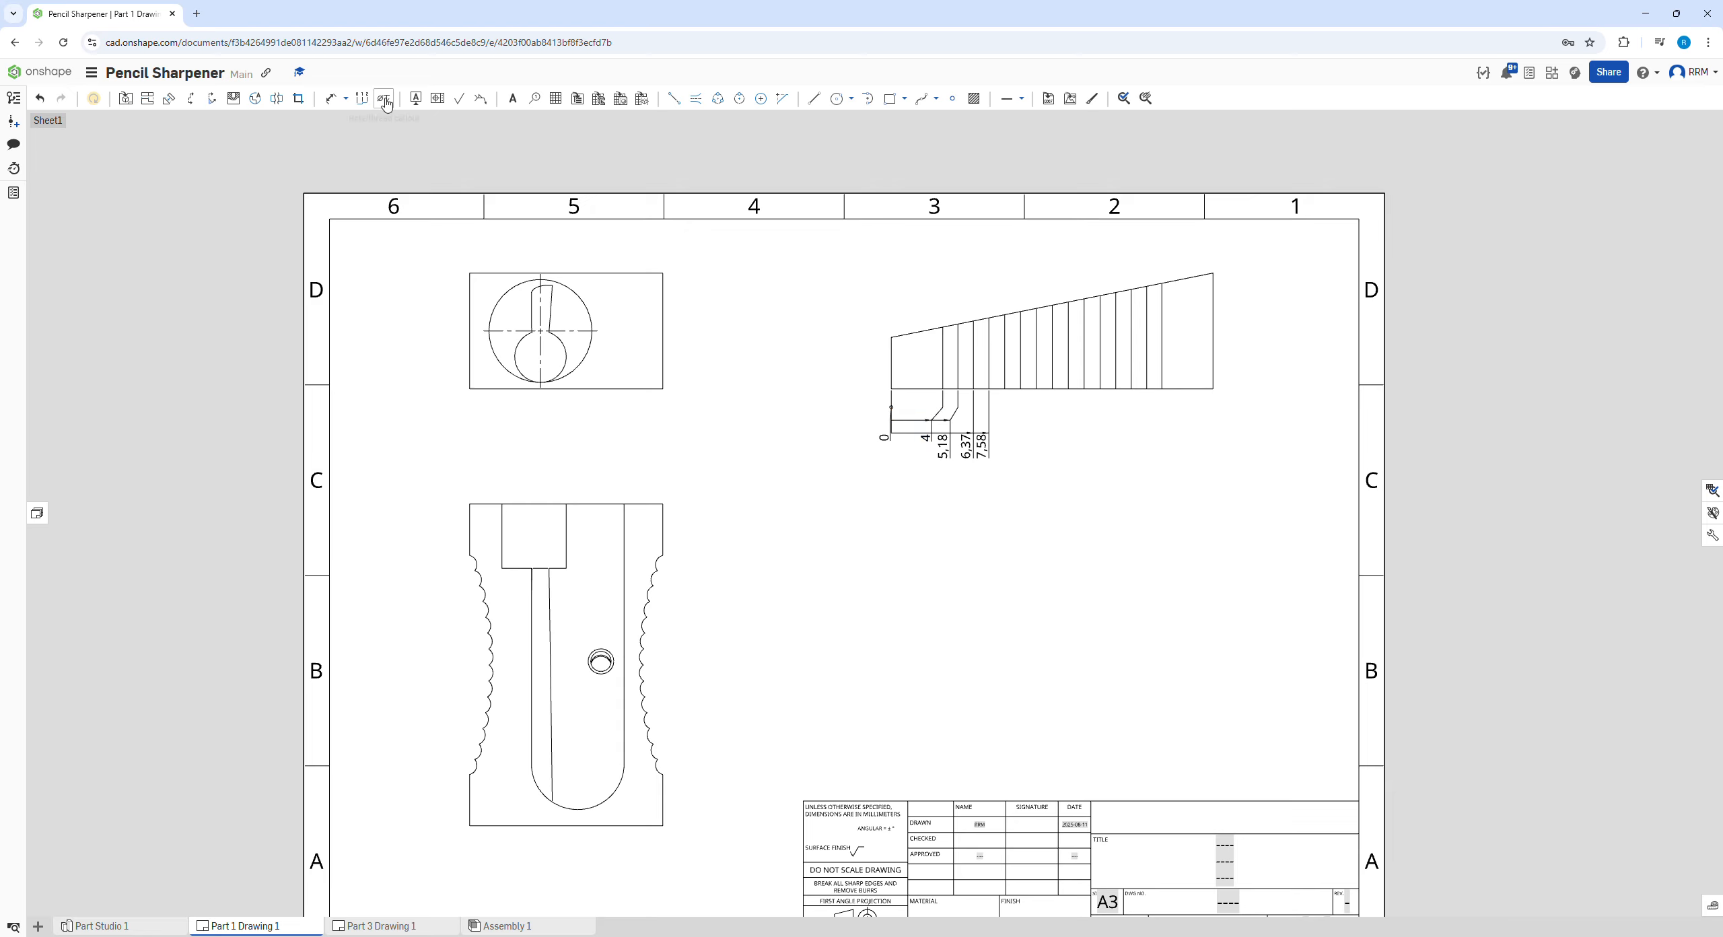
Add a hole callout to the threaded hole in the lower-left view, placed outside the part's right edge
click(393, 101)
click(605, 656)
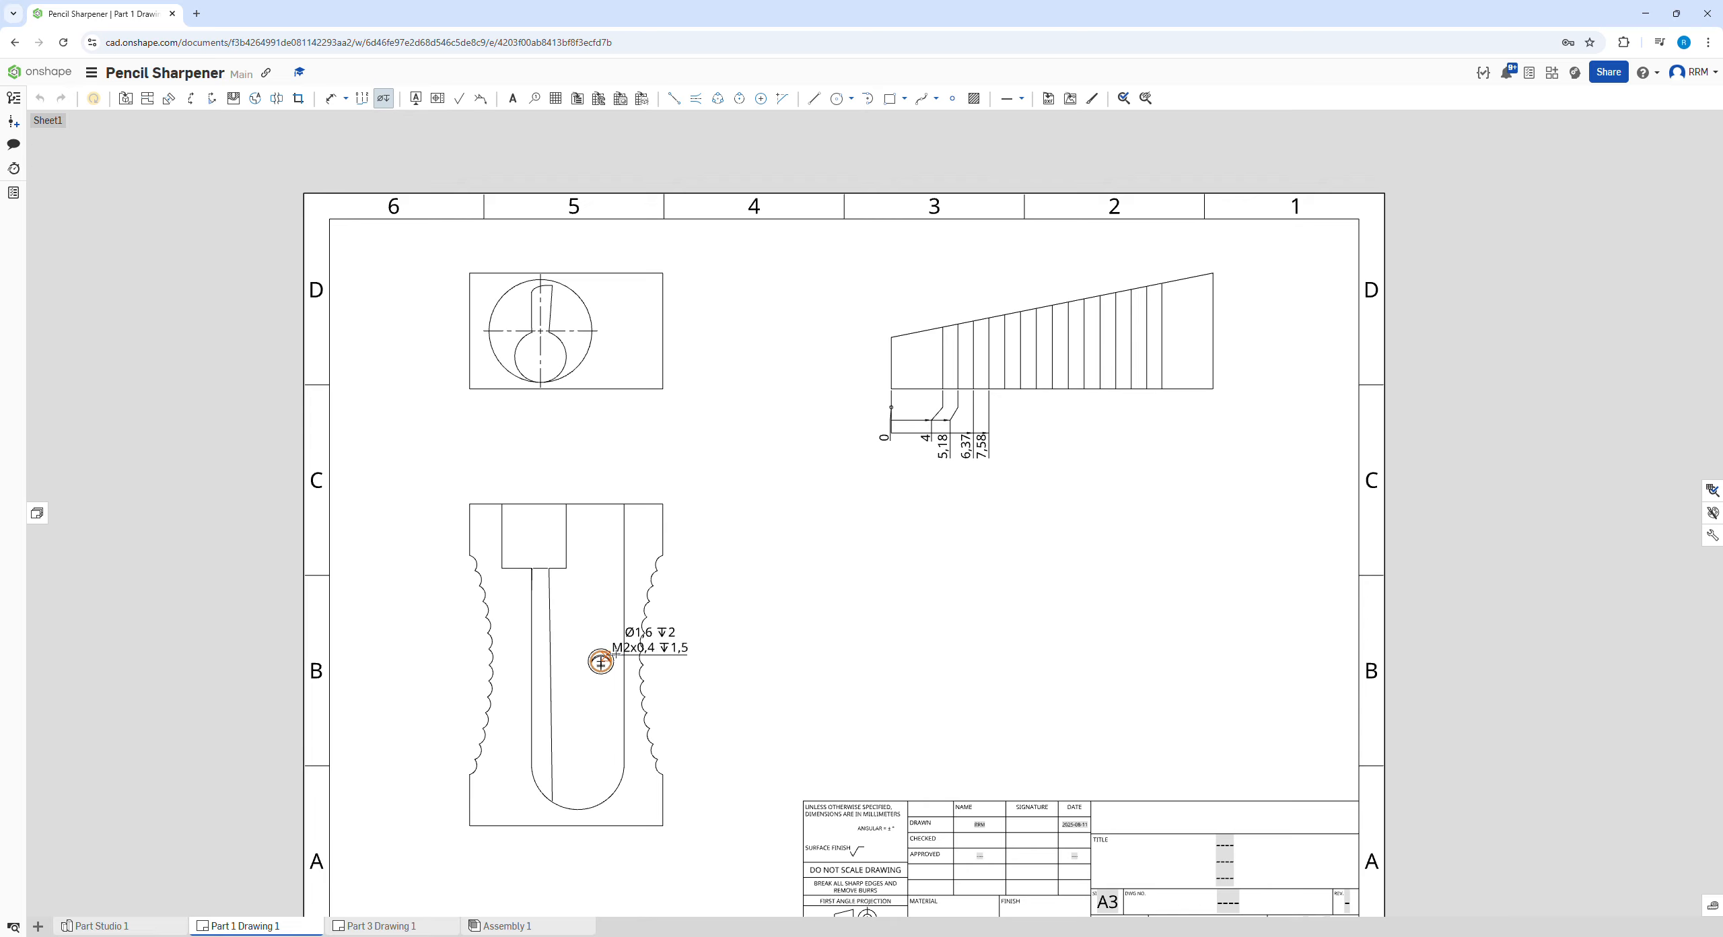
click(716, 642)
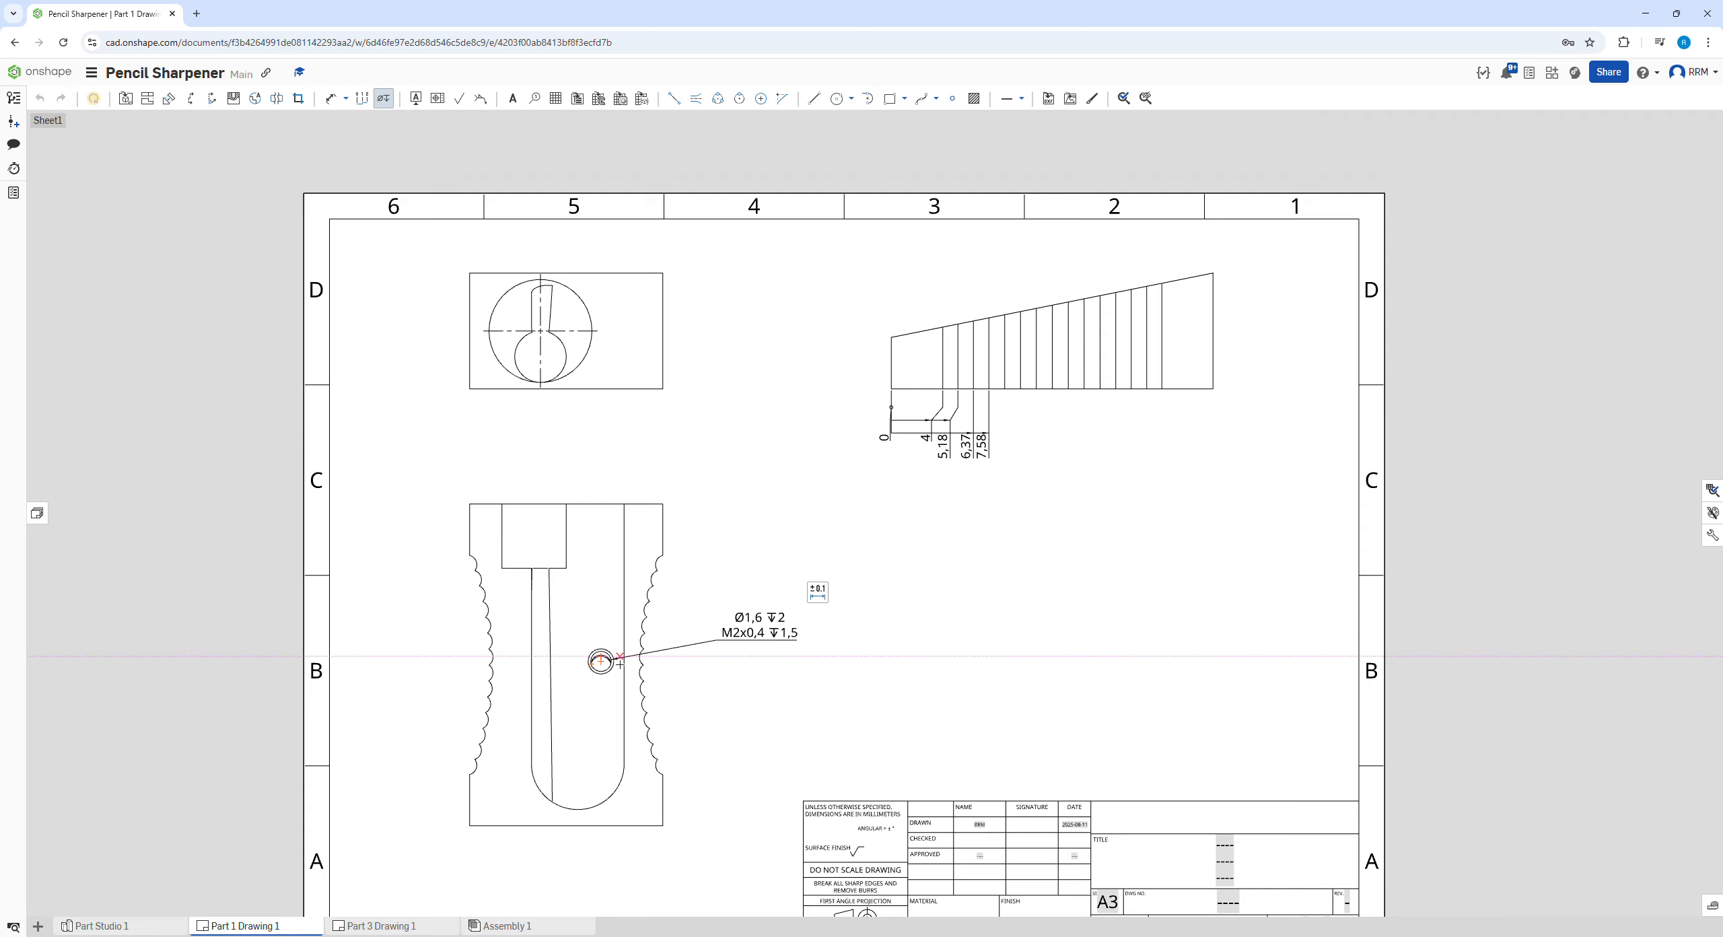
Place the note "1.6 dia" above the hole callout
click(512, 98)
click(740, 544)
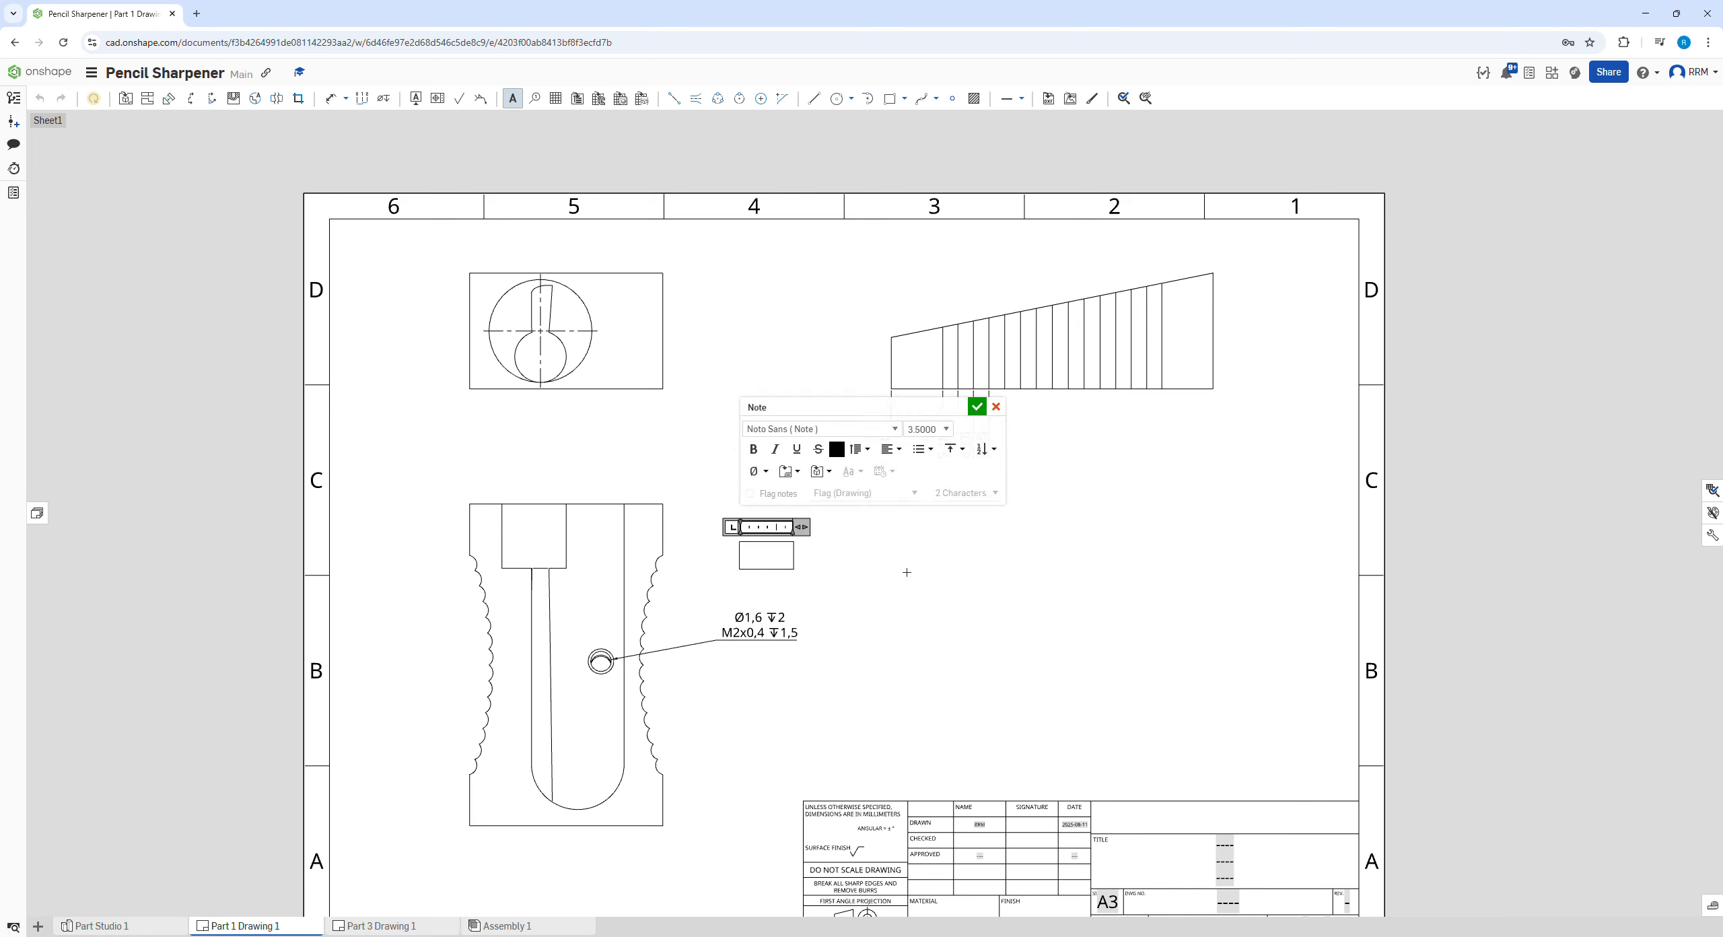
text(1.6 dia)
click(977, 407)
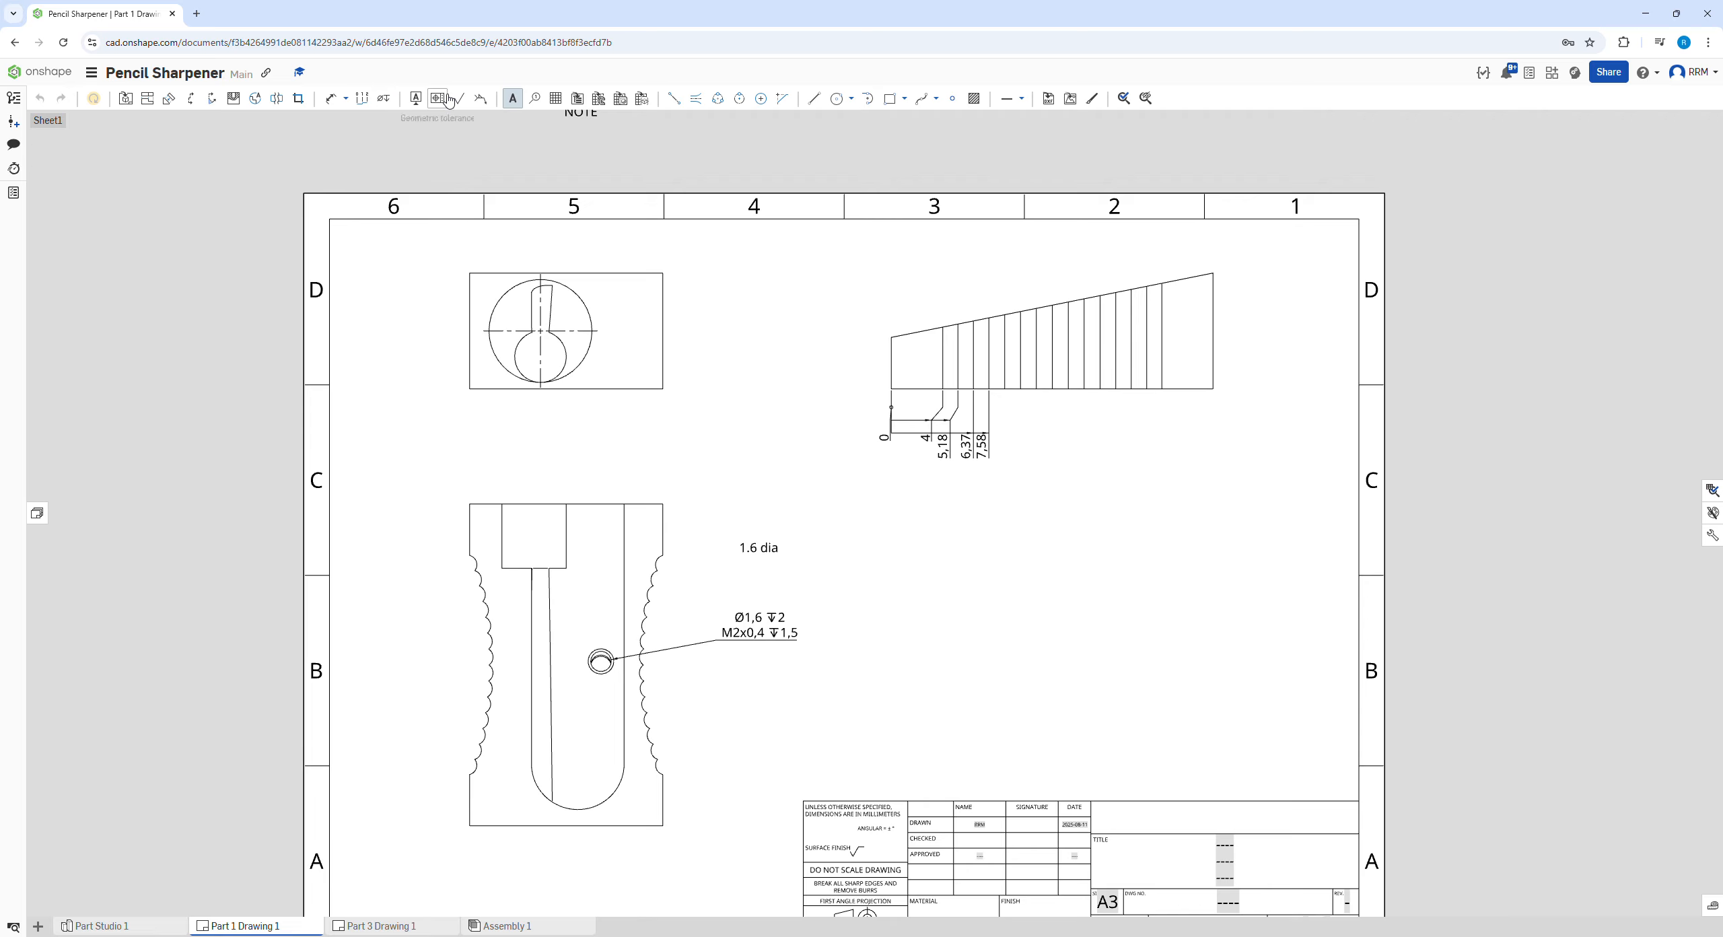
Try to add a centerline between the left and right edges of the upper-left view
click(674, 99)
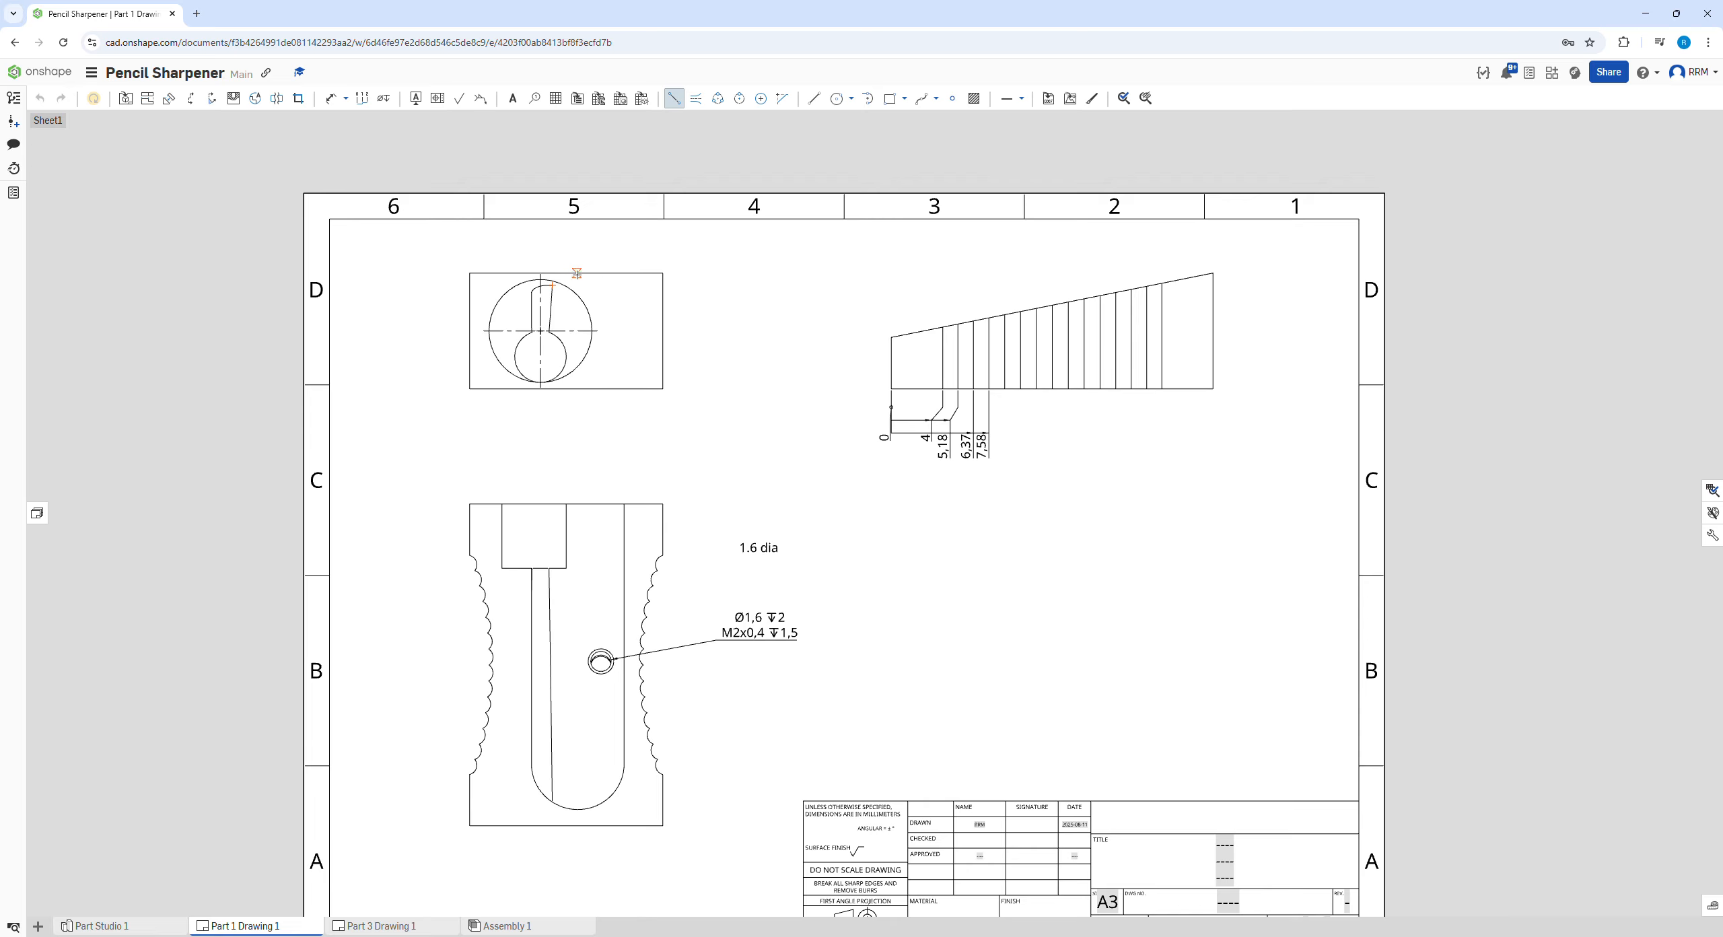
click(695, 98)
click(663, 321)
click(470, 316)
click(695, 98)
Draw one large circle and three smaller circles around it in the empty area below the side view
click(837, 98)
click(1025, 617)
click(1181, 548)
click(998, 719)
click(914, 532)
key(Escape)
Centre the three small circles on the large circle's left, bottom and top quadrant points, and delete the large circle
drag(943, 504, 962, 507)
click(923, 538)
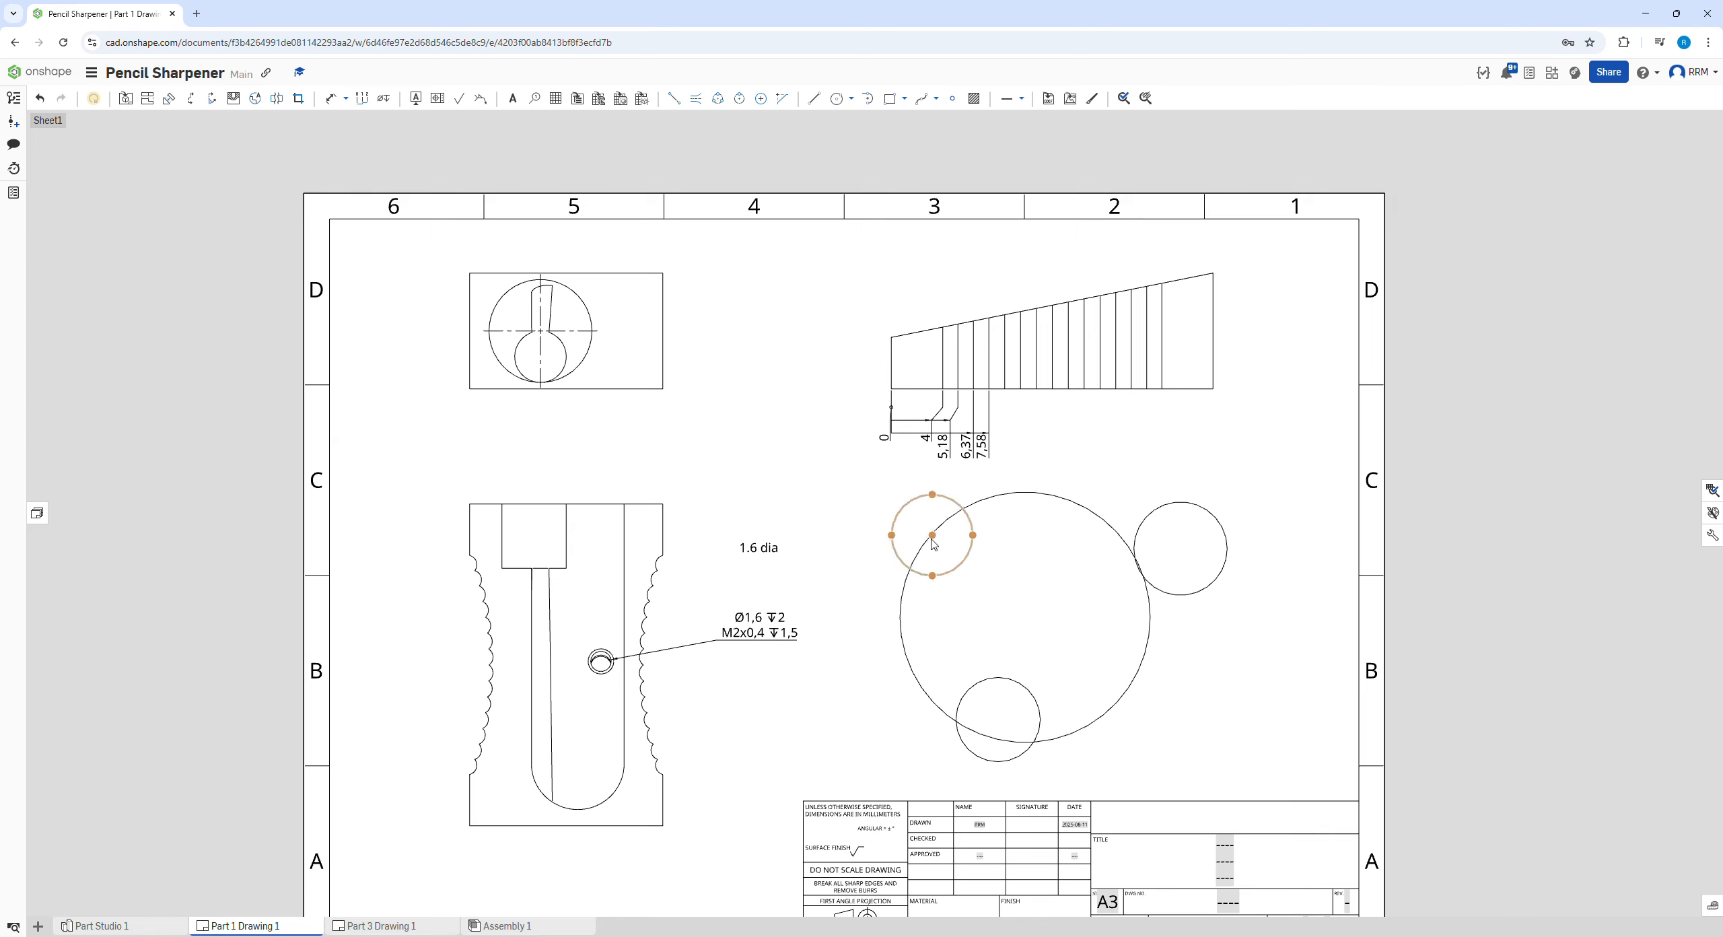
drag(902, 620, 900, 618)
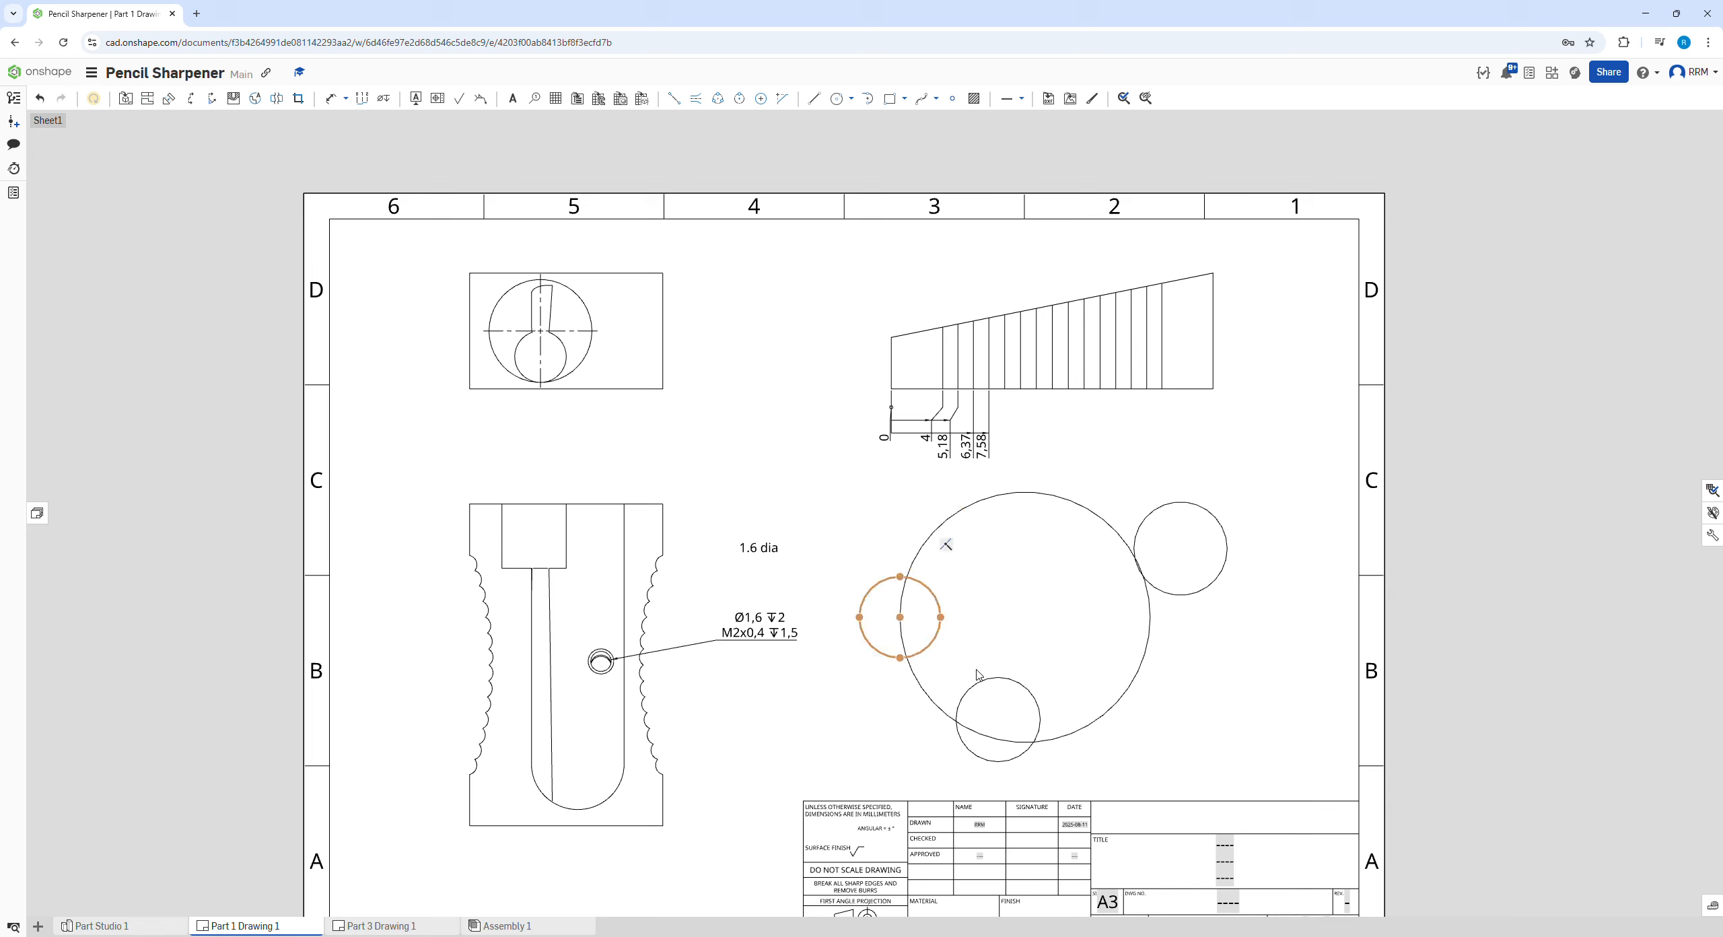
drag(1008, 708, 1025, 742)
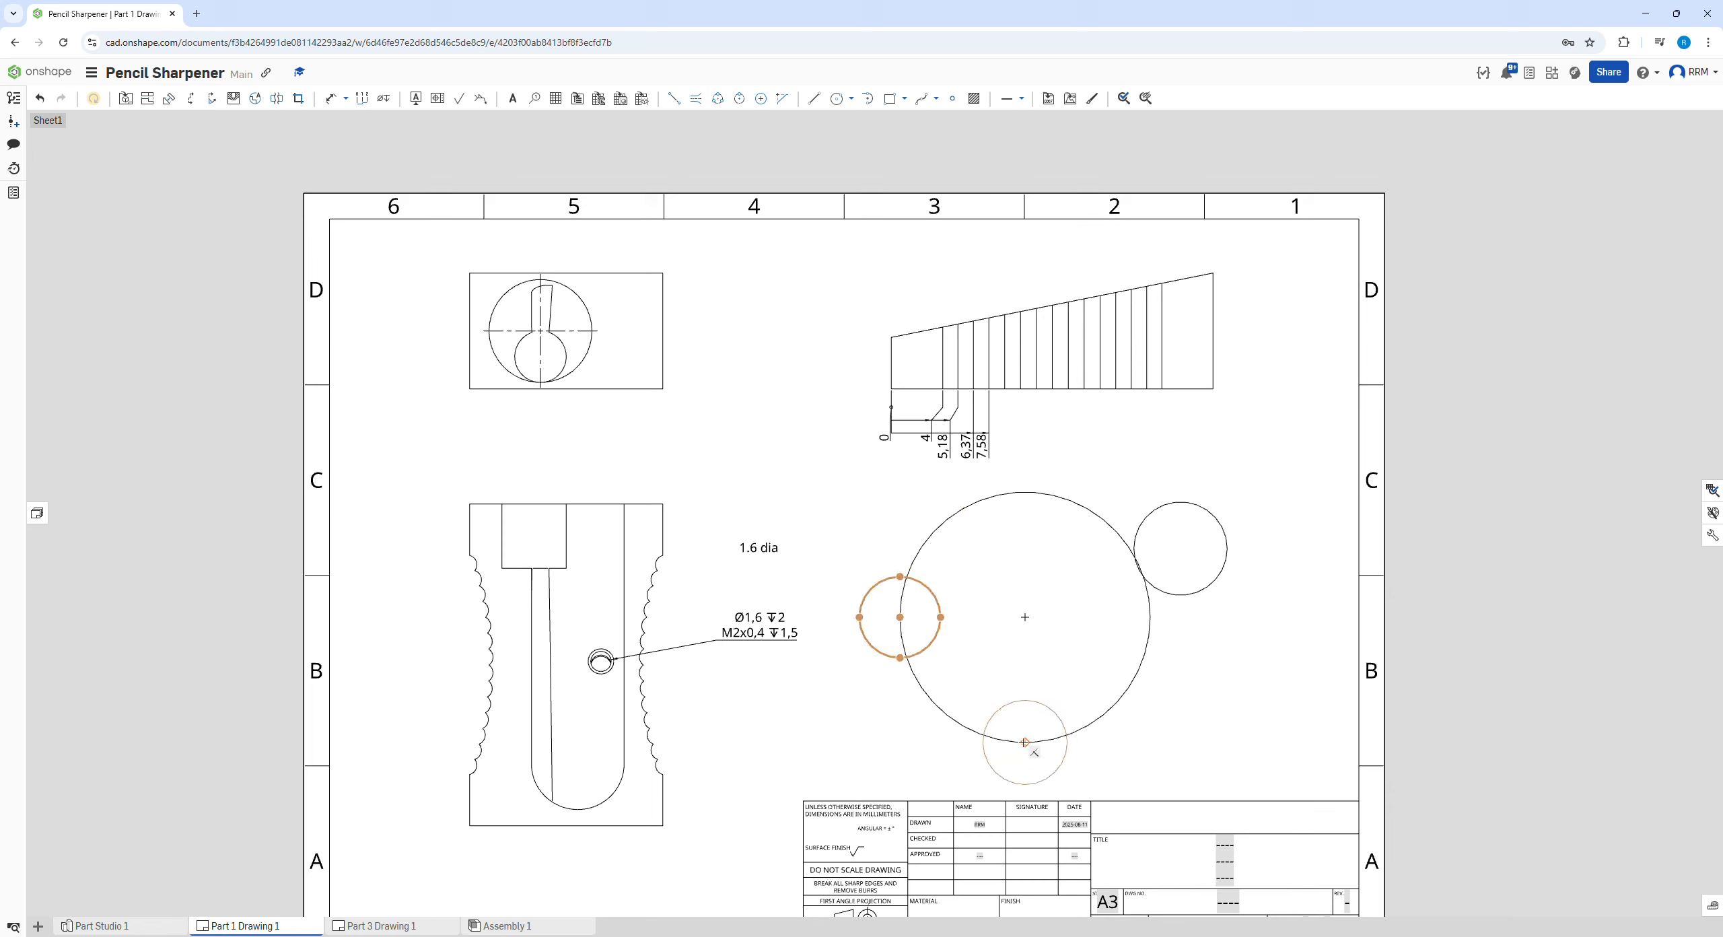
drag(1180, 549, 1025, 492)
click(1192, 551)
click(1148, 586)
key(Delete)
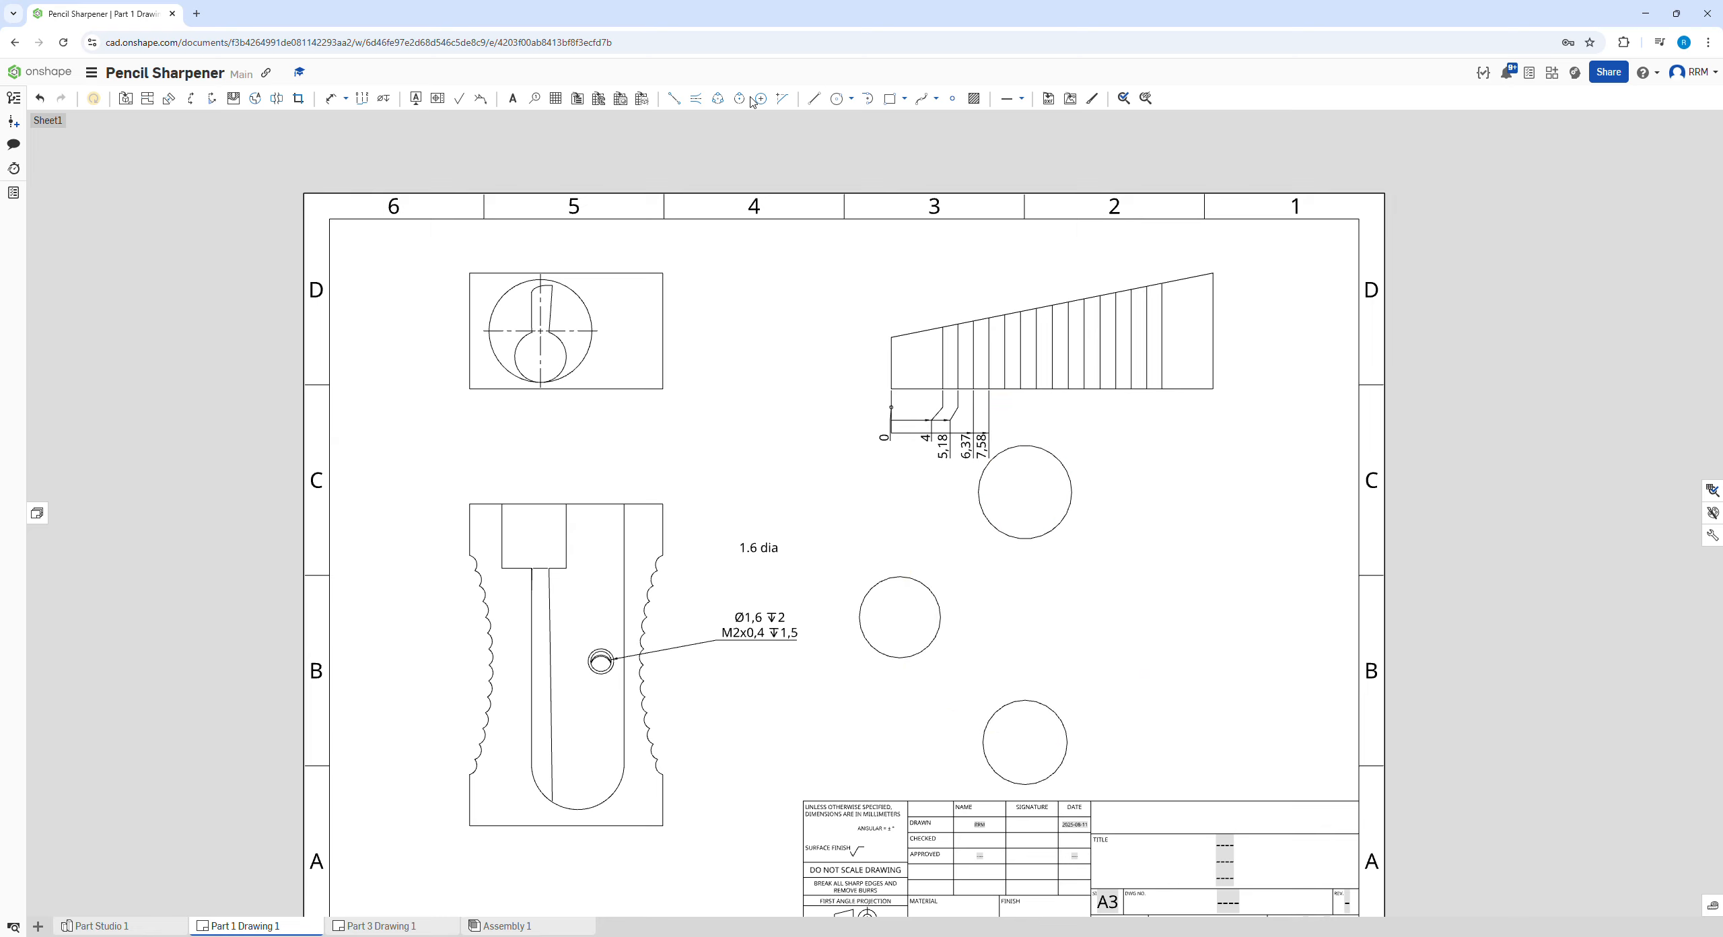
Draw a circular centerline through the centres of the three small circles
click(718, 98)
click(1026, 492)
click(900, 617)
click(1025, 742)
key(Escape)
Delete the three circles, their circular centerline and the ordinate dimensions to the second, third and fourth groove lines
drag(1149, 479, 881, 692)
key(Delete)
click(1043, 703)
key(Delete)
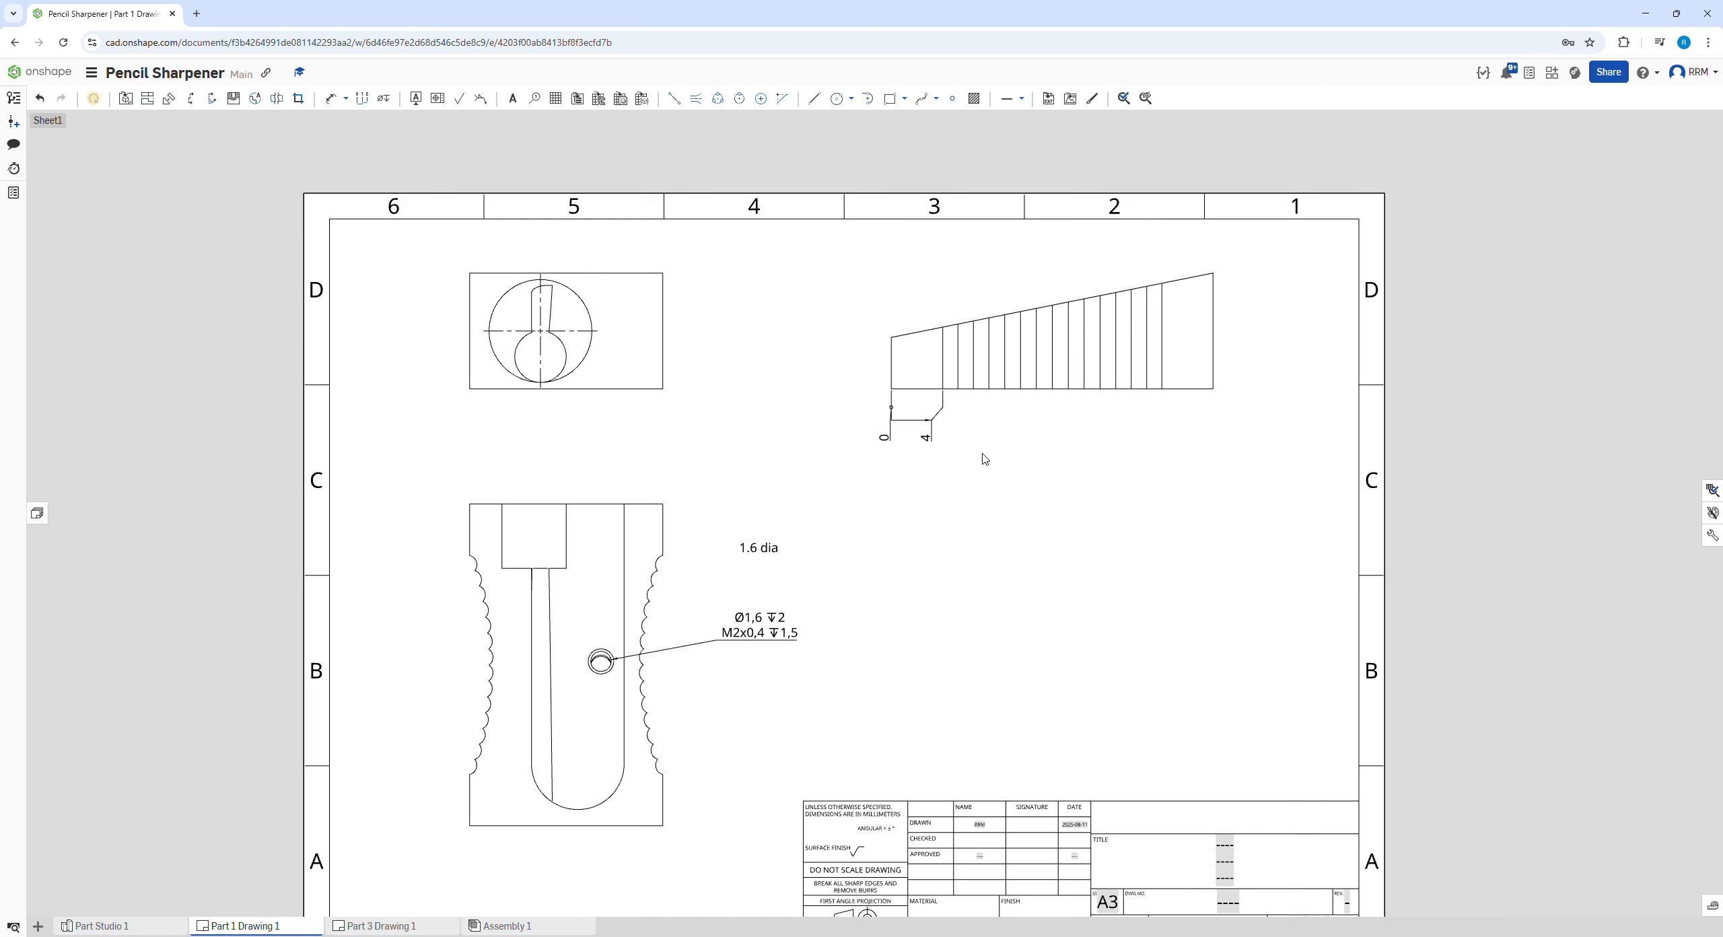
scroll(980, 451, down, 3)
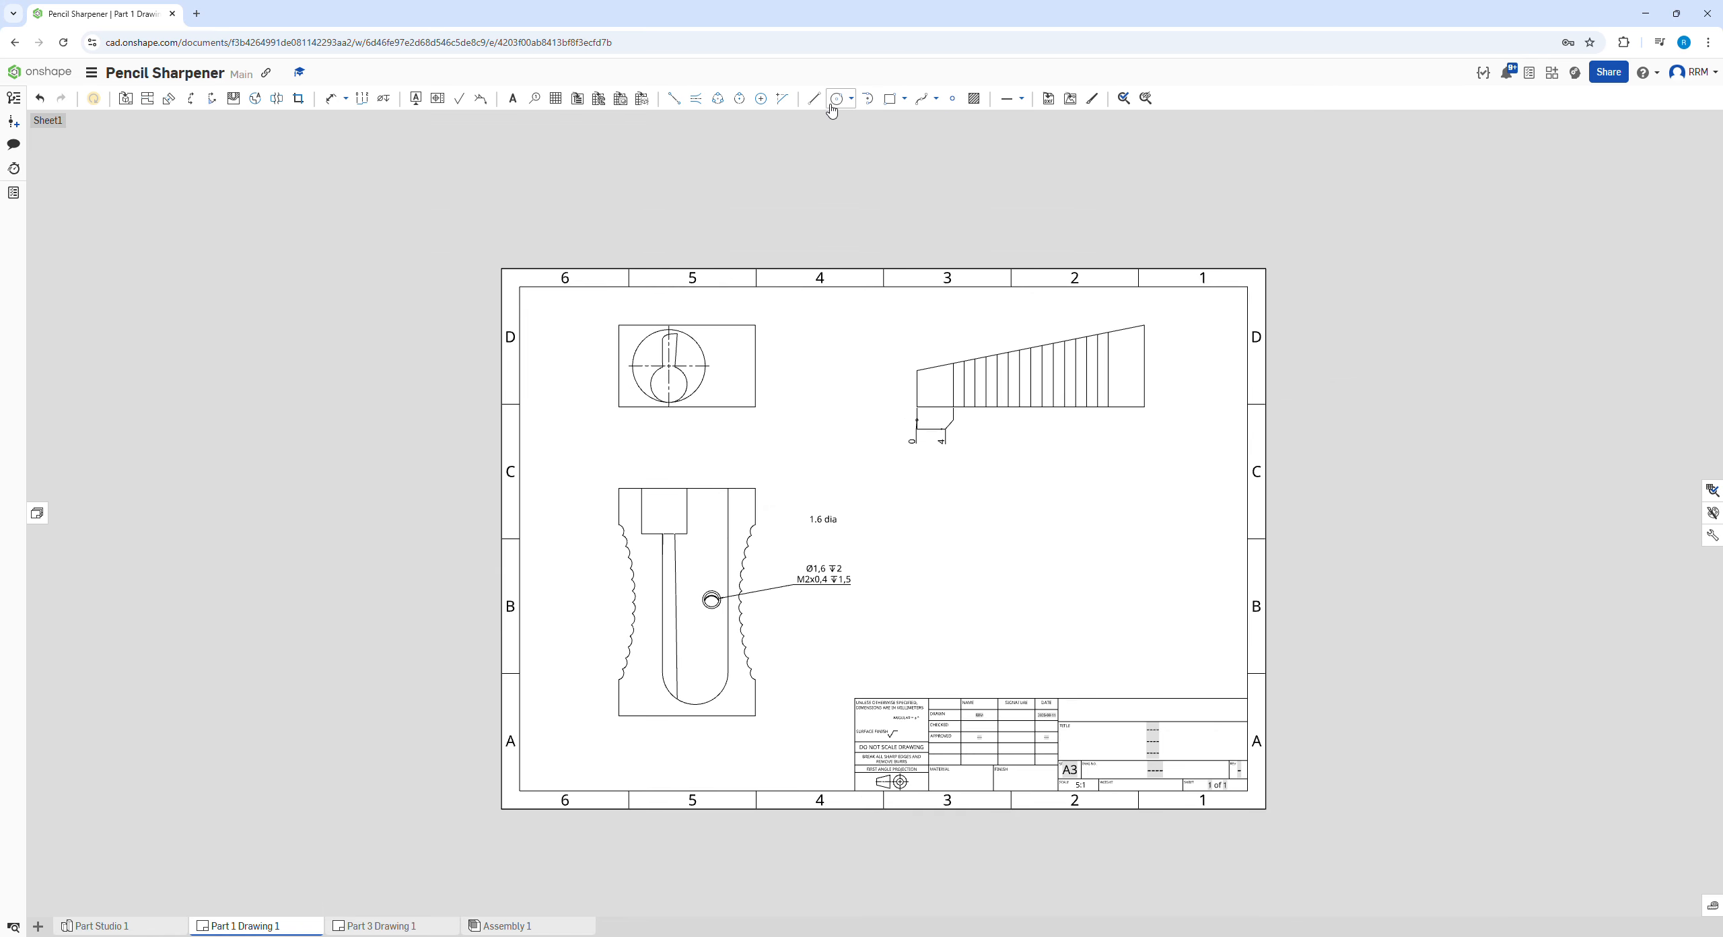